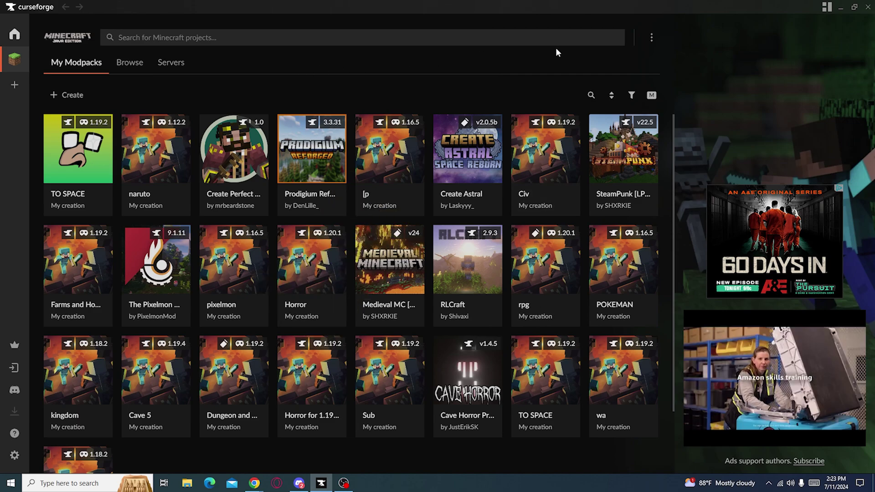
Create a new Minecraft 1.21 profile with the Fabric loader, named 'test'.
{"action": "left_click", "coordinate": [67, 93]}
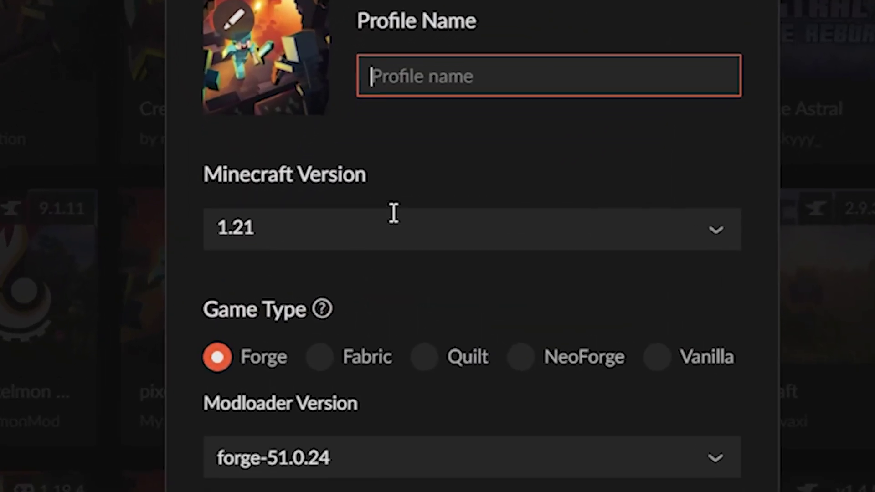
{"action": "left_click", "coordinate": [346, 395]}
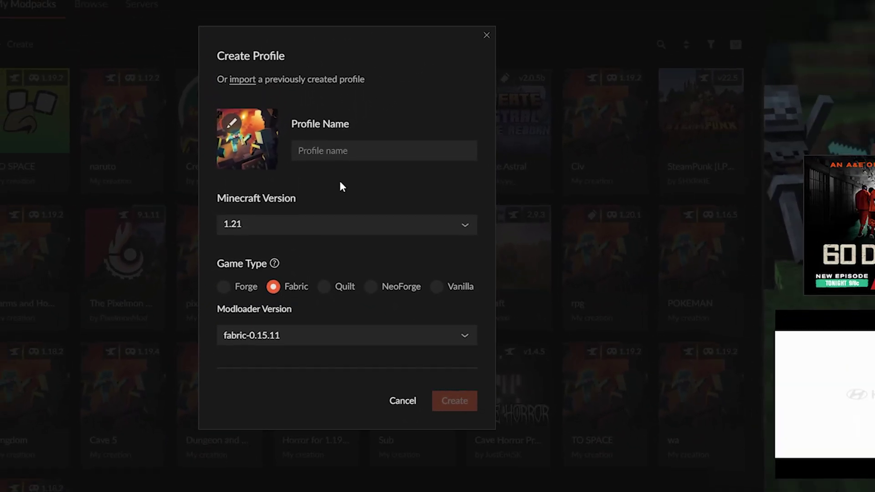
{"action": "left_click", "coordinate": [370, 124]}
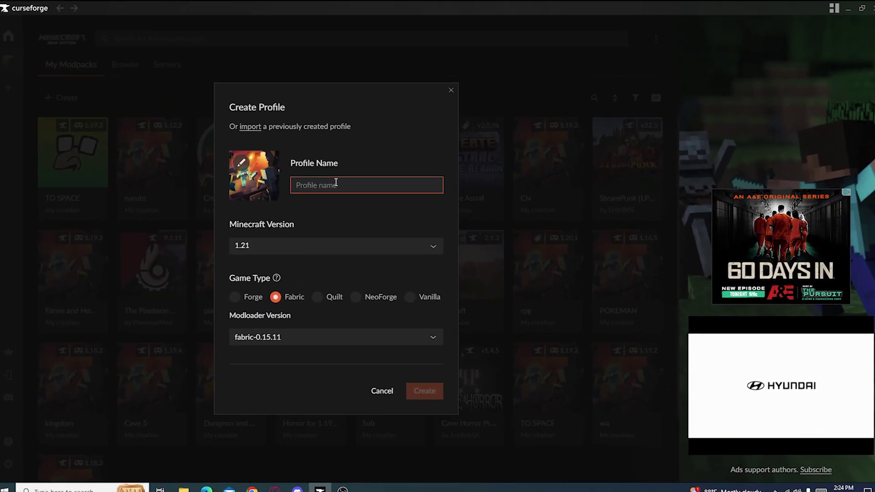
{"action": "type", "text": "test"}
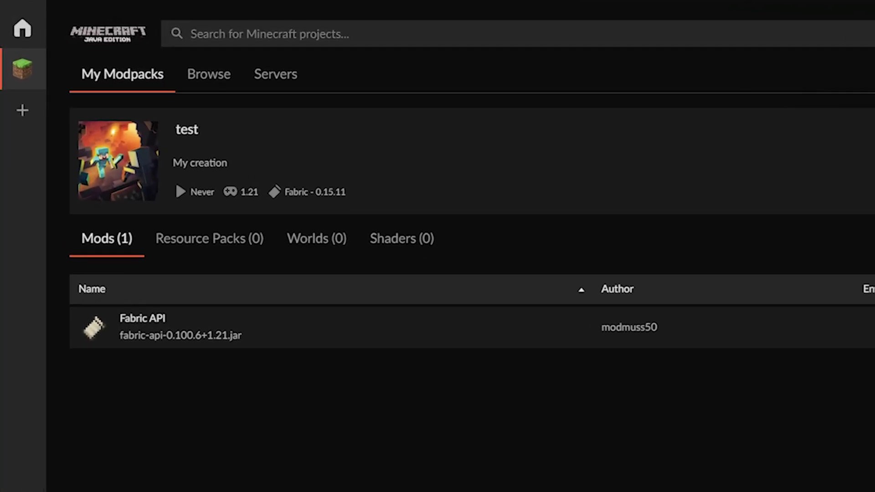
Search 'iris' in the mod browser and install Iris Shaders into the test profile.
{"action": "left_click", "coordinate": [803, 193]}
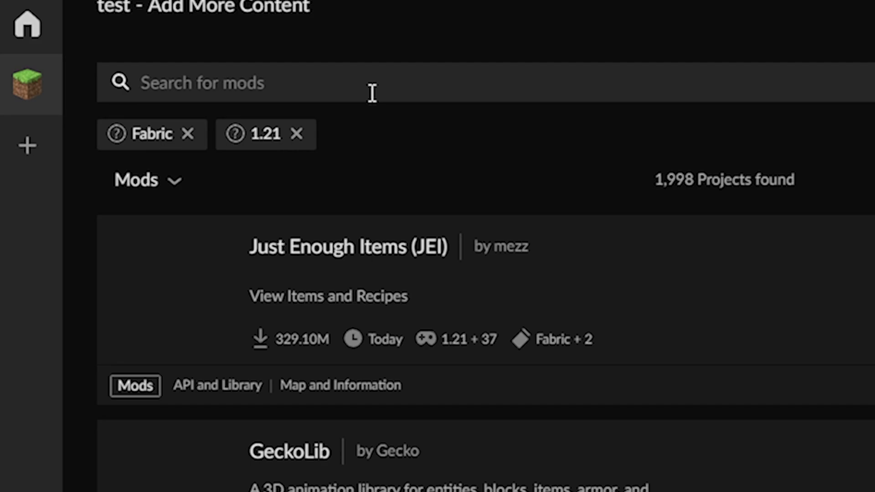
{"action": "type", "text": "iris"}
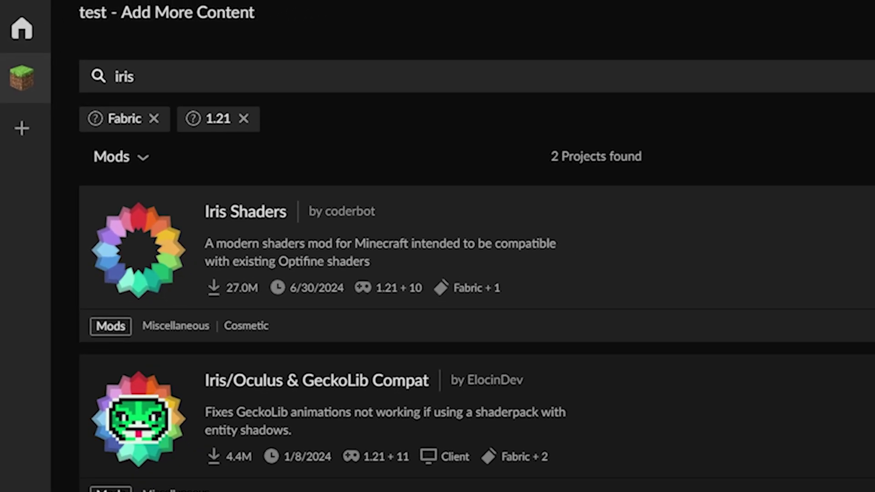
{"action": "left_click", "coordinate": [783, 148]}
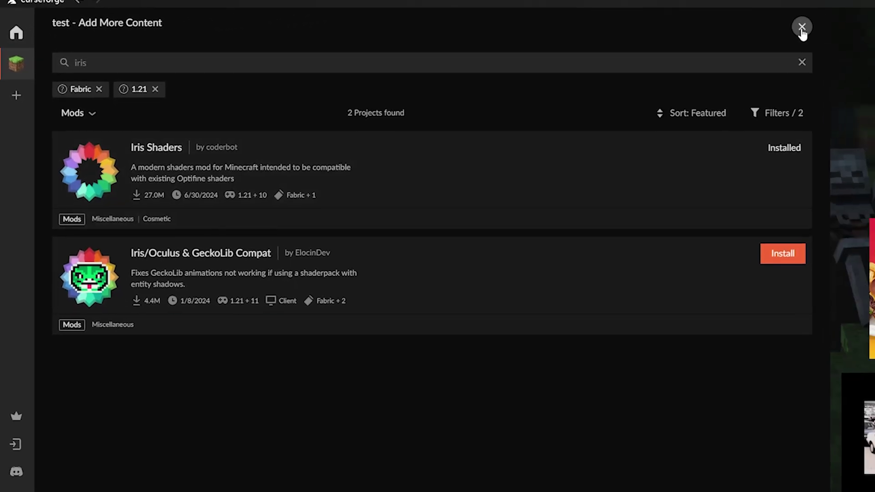
{"action": "left_click", "coordinate": [802, 27]}
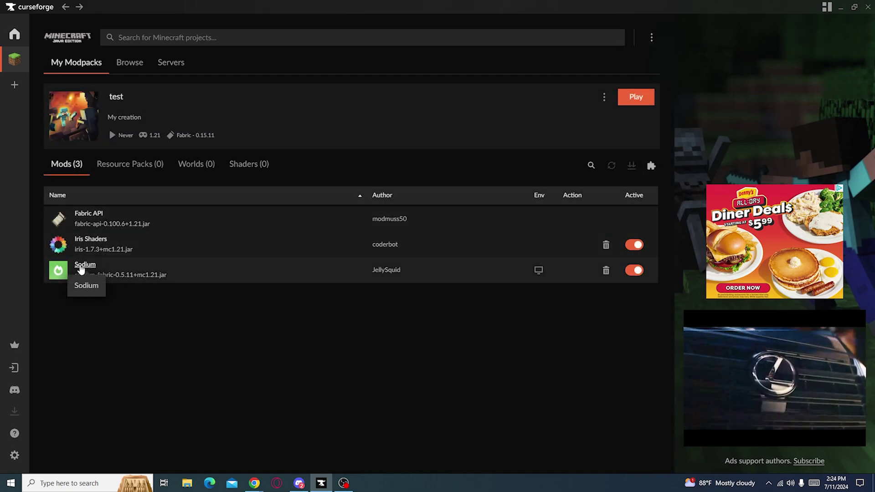
Reopen the test modpack and look over the Iris Shaders mod page.
{"action": "key", "text": "alt+Left"}
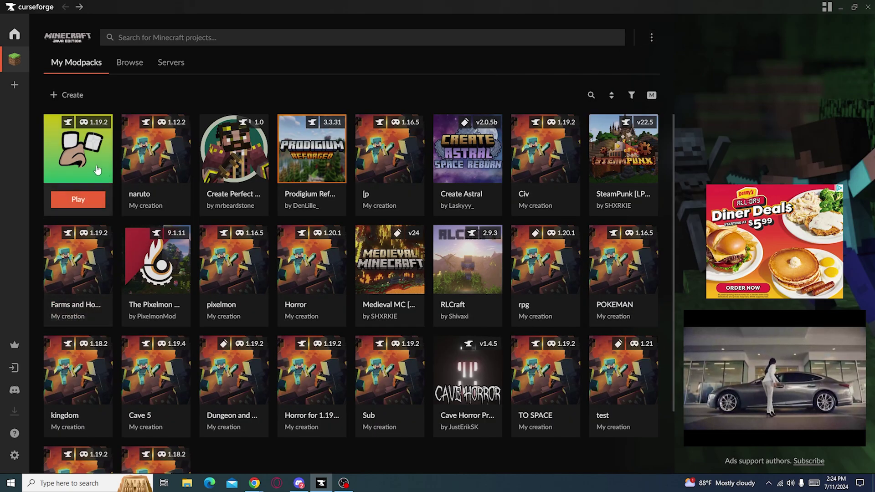
{"action": "scroll", "coordinate": [261, 459], "scroll_direction": "down", "scroll_amount": 3}
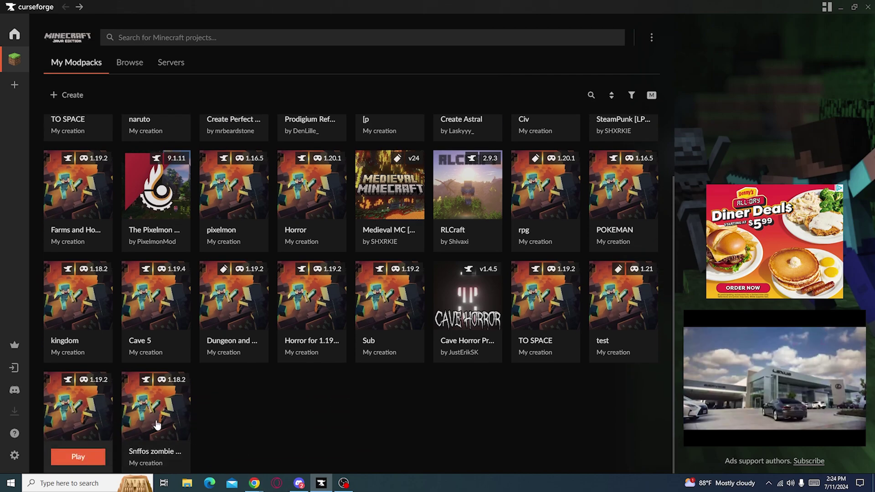
{"action": "left_click", "coordinate": [623, 274]}
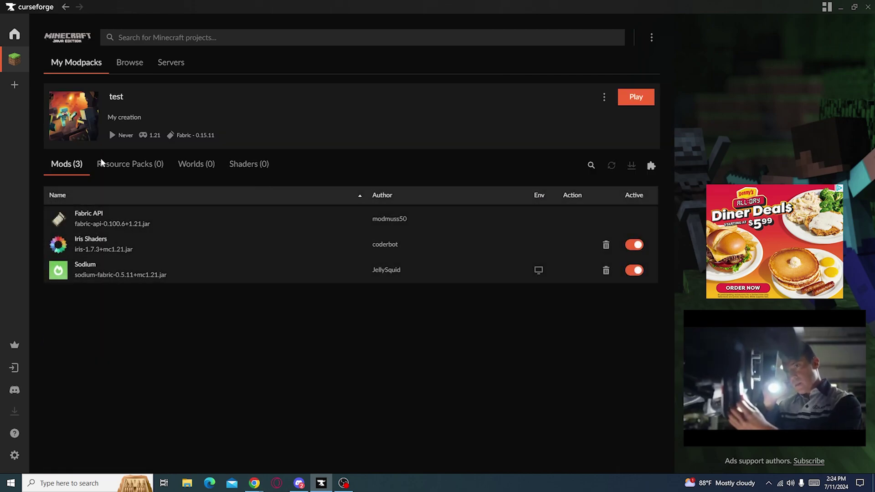
{"action": "left_click", "coordinate": [93, 240]}
{"action": "scroll", "coordinate": [338, 286], "scroll_direction": "down", "scroll_amount": 1}
{"action": "key", "text": "alt+Left"}
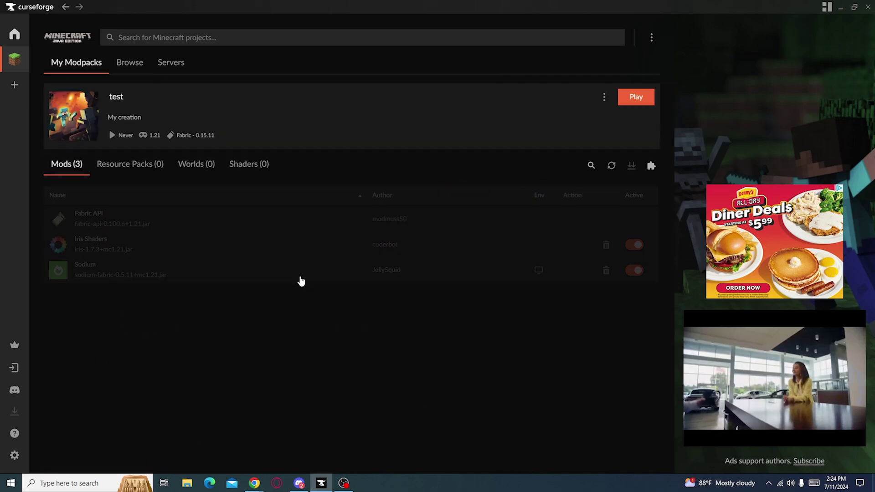
Review the Sodium mod's overview page and return to the test profile's mod list.
{"action": "left_click", "coordinate": [98, 266]}
{"action": "scroll", "coordinate": [275, 281], "scroll_direction": "down", "scroll_amount": 6}
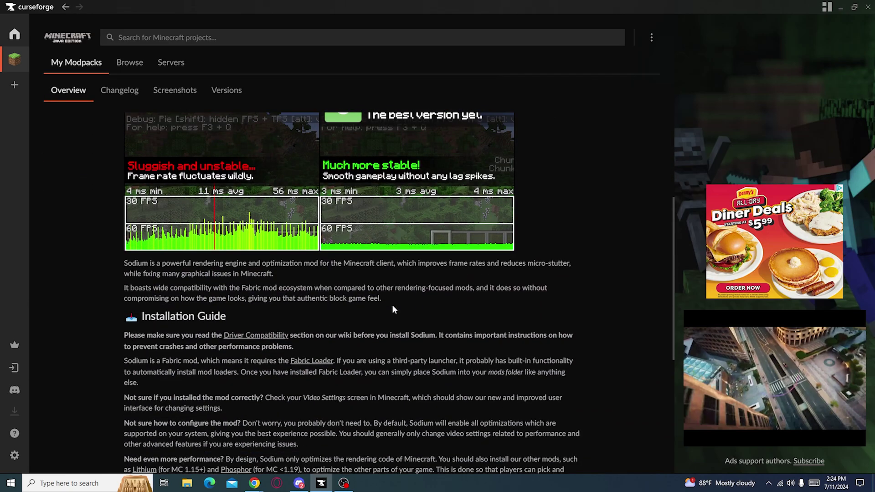
{"action": "scroll", "coordinate": [268, 274], "scroll_direction": "up", "scroll_amount": 4}
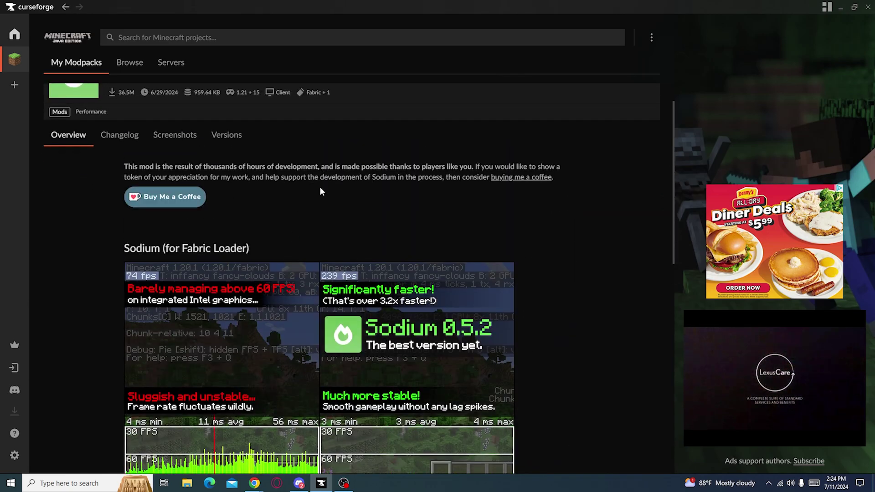
{"action": "scroll", "coordinate": [357, 308], "scroll_direction": "up", "scroll_amount": 1}
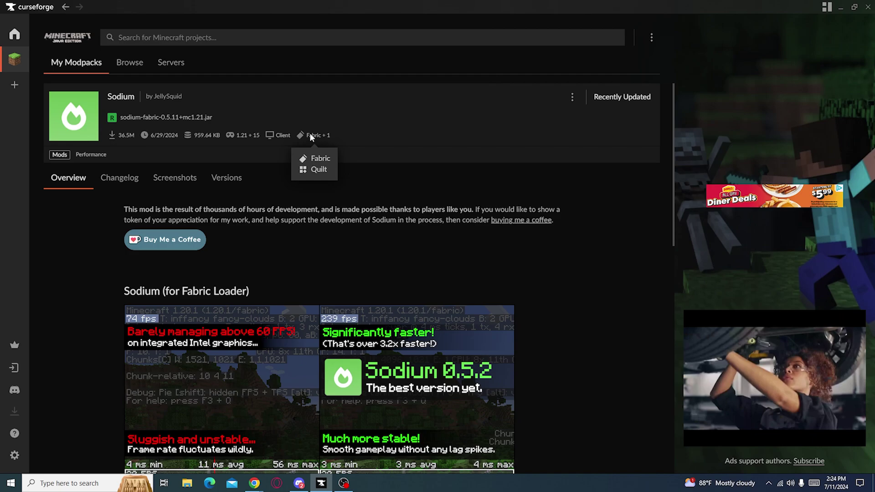
{"action": "scroll", "coordinate": [377, 259], "scroll_direction": "down", "scroll_amount": 12}
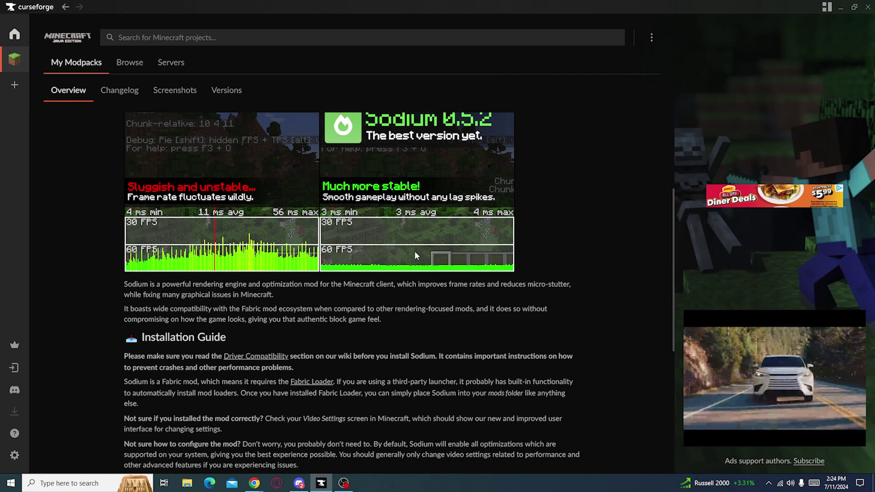
{"action": "scroll", "coordinate": [456, 257], "scroll_direction": "down", "scroll_amount": 1}
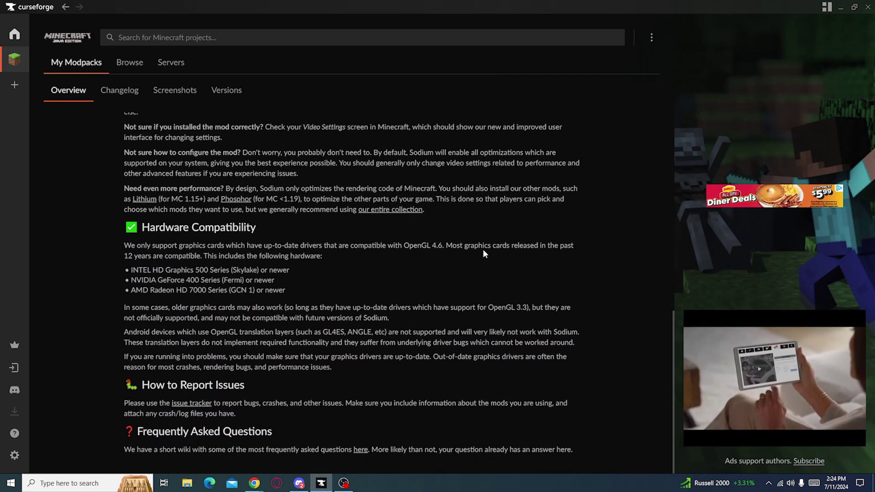
{"action": "key", "text": "alt+Left"}
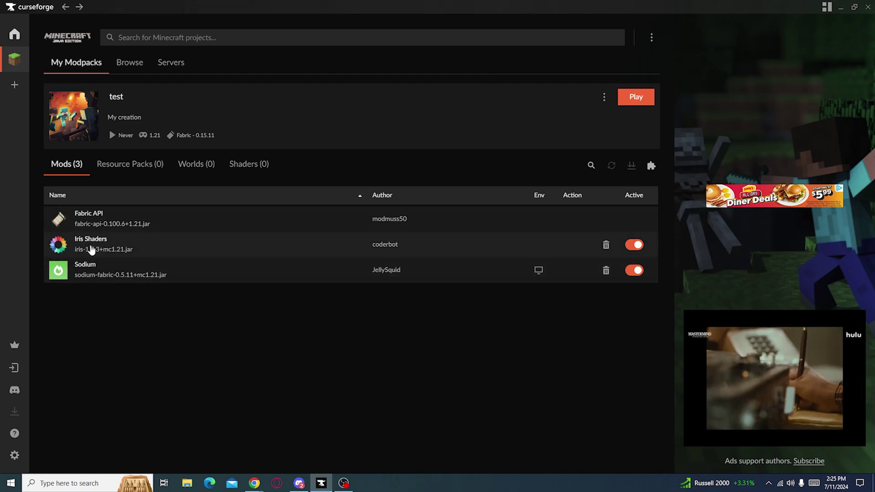
Install Complementary Shaders Reimagined and Unbound from the profile's Shaders content browser.
{"action": "left_click", "coordinate": [250, 166]}
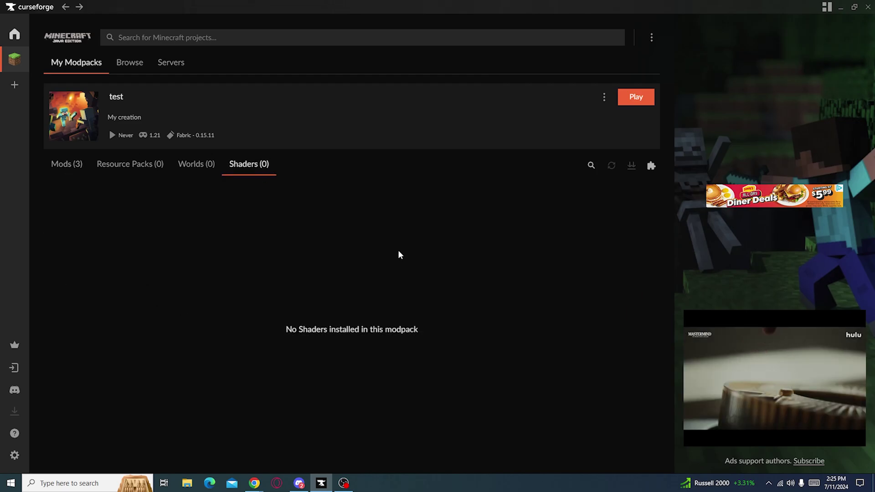
{"action": "left_click", "coordinate": [652, 165]}
{"action": "left_click", "coordinate": [634, 126]}
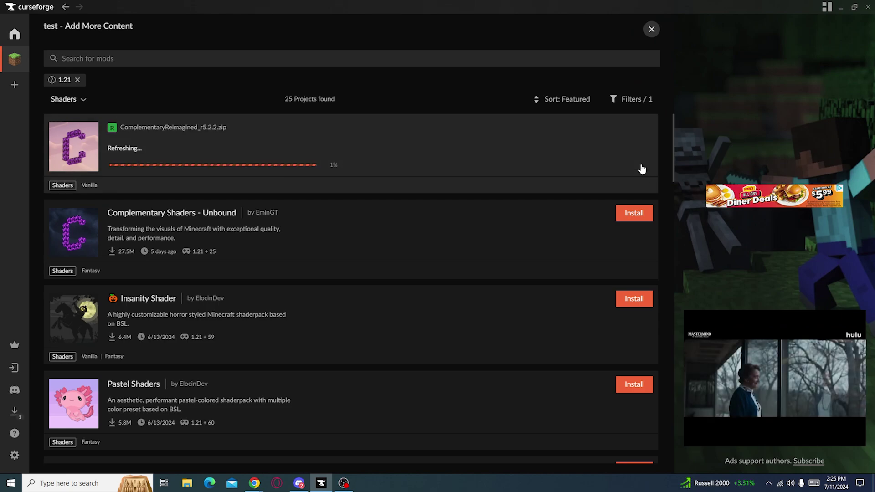
{"action": "left_click", "coordinate": [634, 212]}
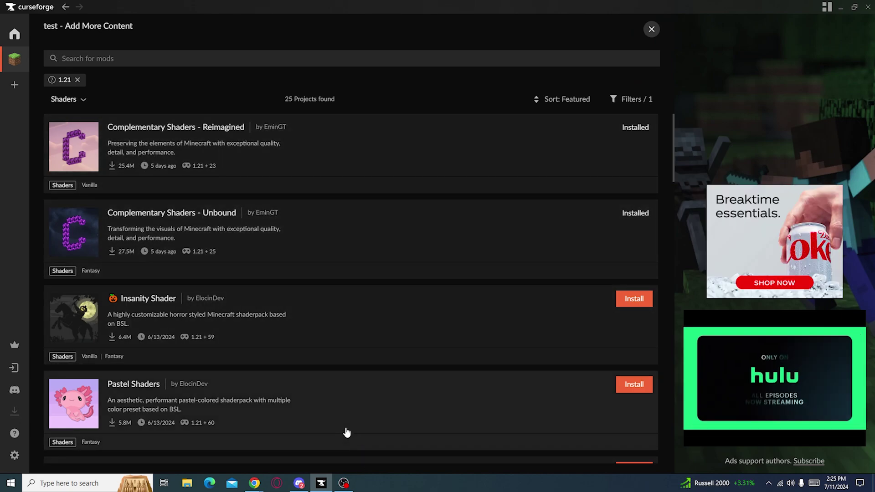
{"action": "mouse_move", "coordinate": [254, 483]}
{"action": "left_click", "coordinate": [291, 452]}
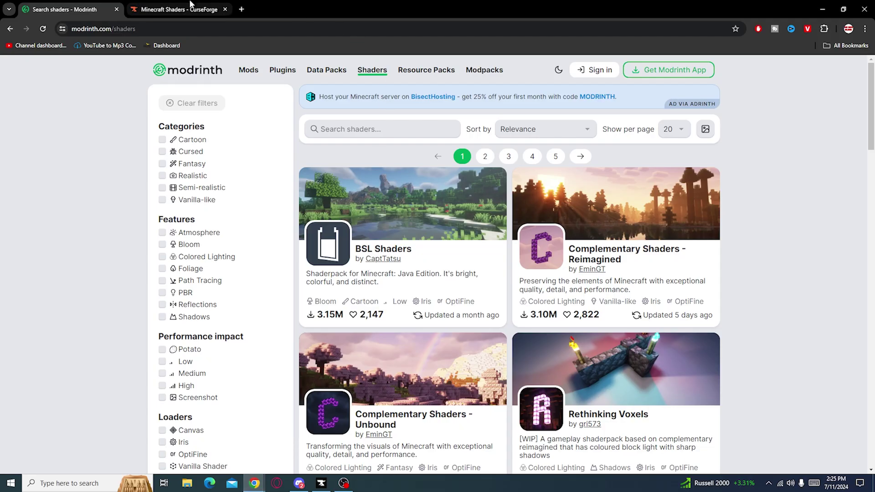
{"action": "left_click", "coordinate": [191, 8]}
{"action": "scroll", "coordinate": [600, 328], "scroll_direction": "down", "scroll_amount": 6}
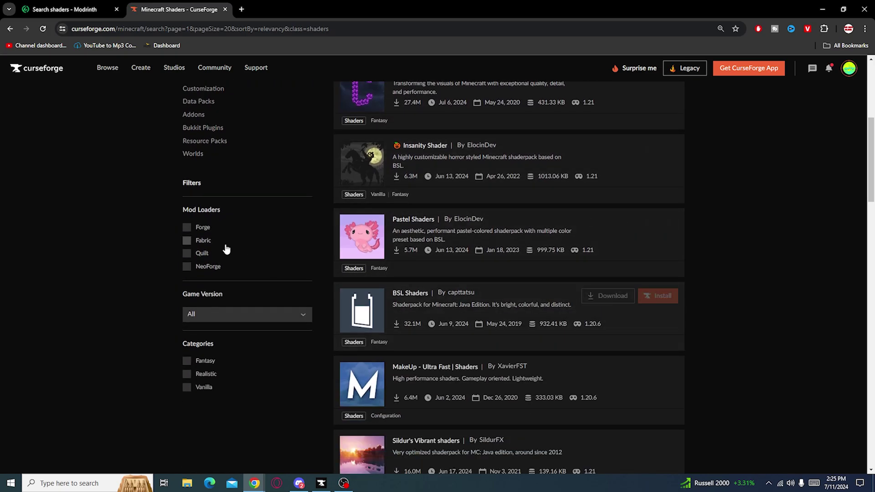
{"action": "left_click", "coordinate": [187, 239]}
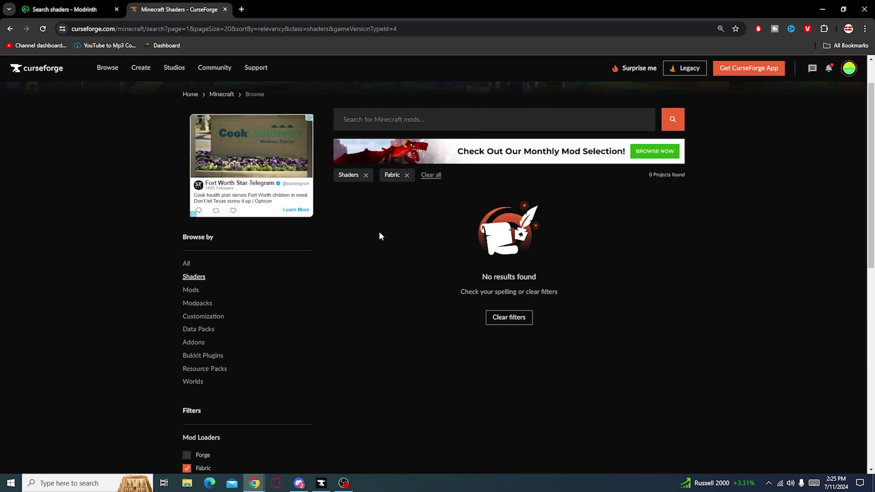
{"action": "scroll", "coordinate": [185, 425], "scroll_direction": "down", "scroll_amount": 2}
{"action": "left_click", "coordinate": [187, 378]}
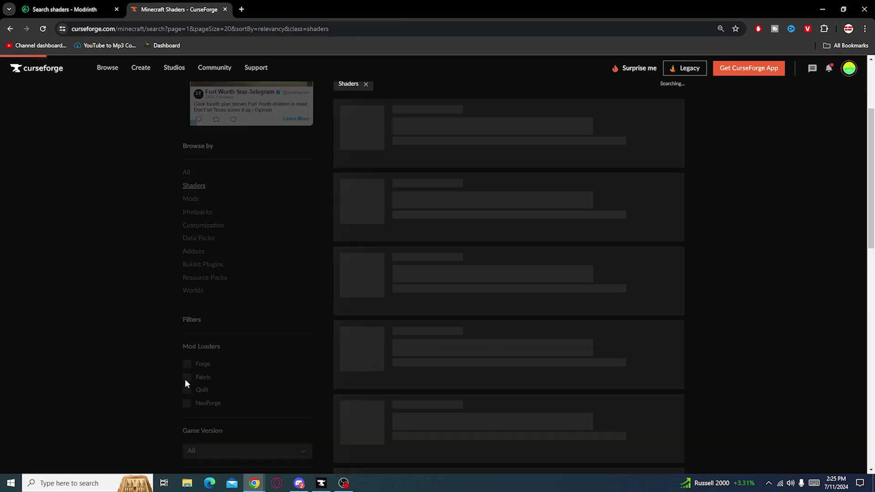
{"action": "left_click", "coordinate": [76, 9]}
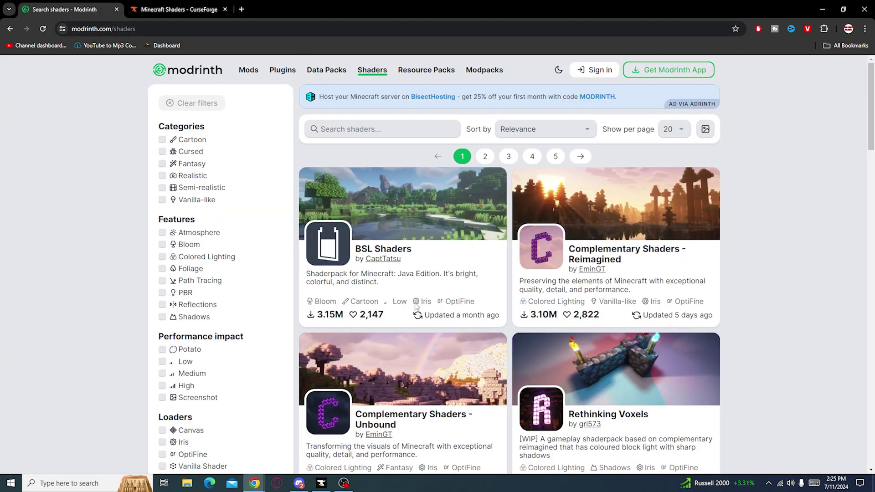
Scroll through the Iris-filtered Modrinth shader listing to locate the FastPBR pack.
{"action": "scroll", "coordinate": [760, 248], "scroll_direction": "down", "scroll_amount": 5}
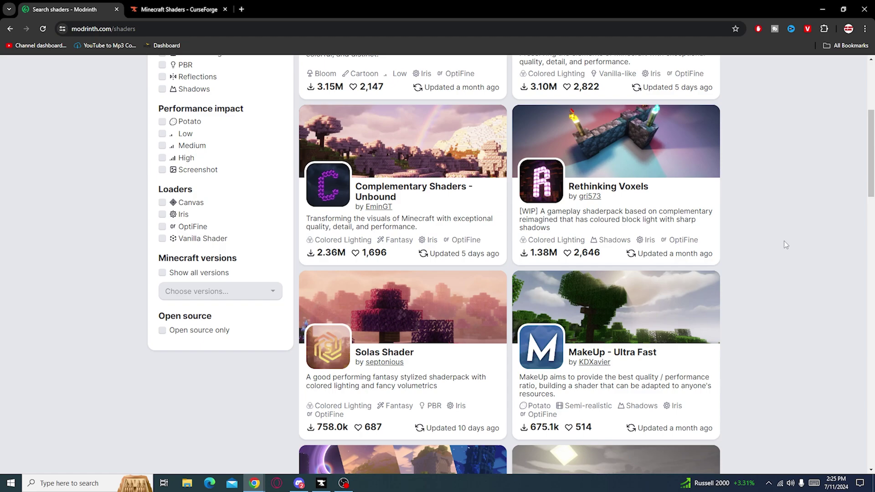
{"action": "scroll", "coordinate": [791, 246], "scroll_direction": "down", "scroll_amount": 2}
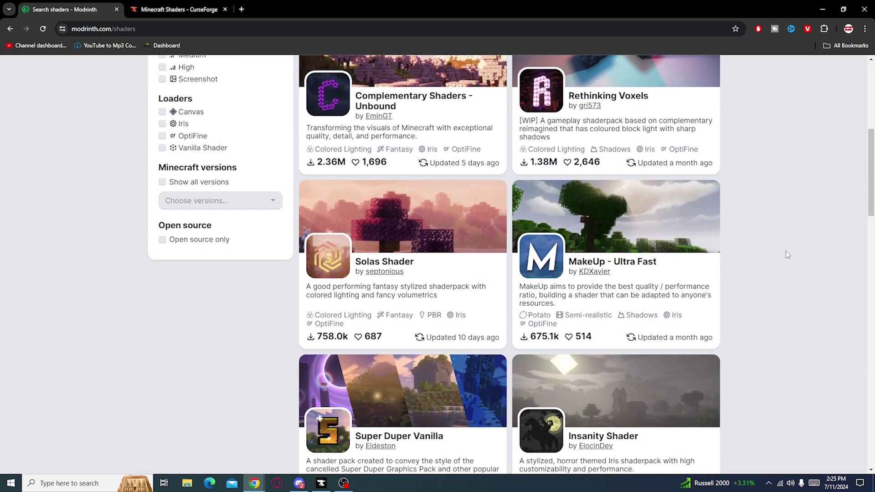
{"action": "scroll", "coordinate": [815, 258], "scroll_direction": "down", "scroll_amount": 4}
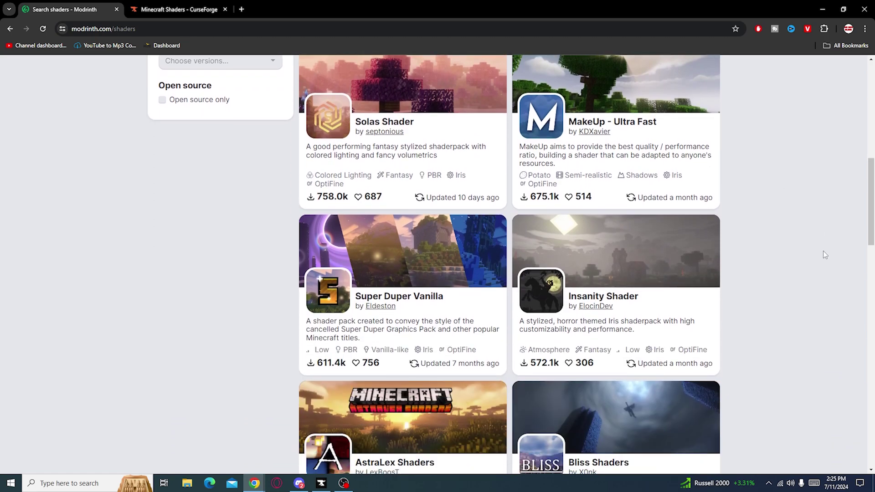
{"action": "scroll", "coordinate": [666, 232], "scroll_direction": "up", "scroll_amount": 2}
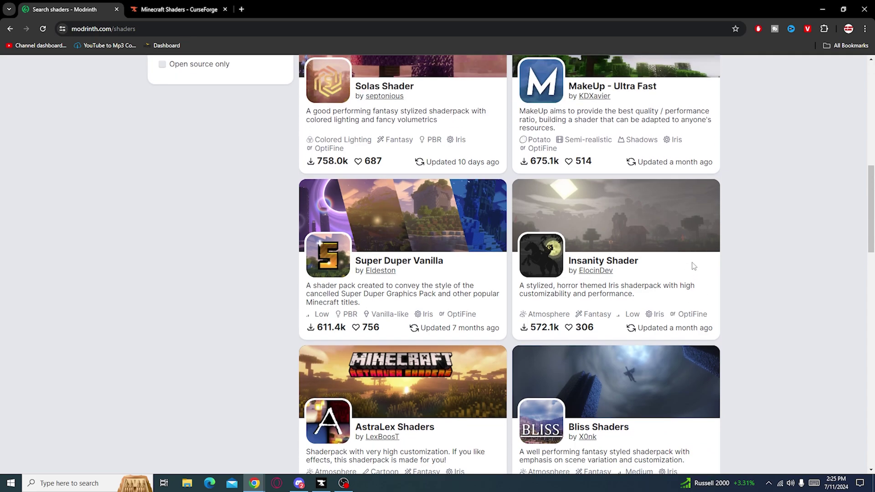
{"action": "scroll", "coordinate": [674, 196], "scroll_direction": "up", "scroll_amount": 5}
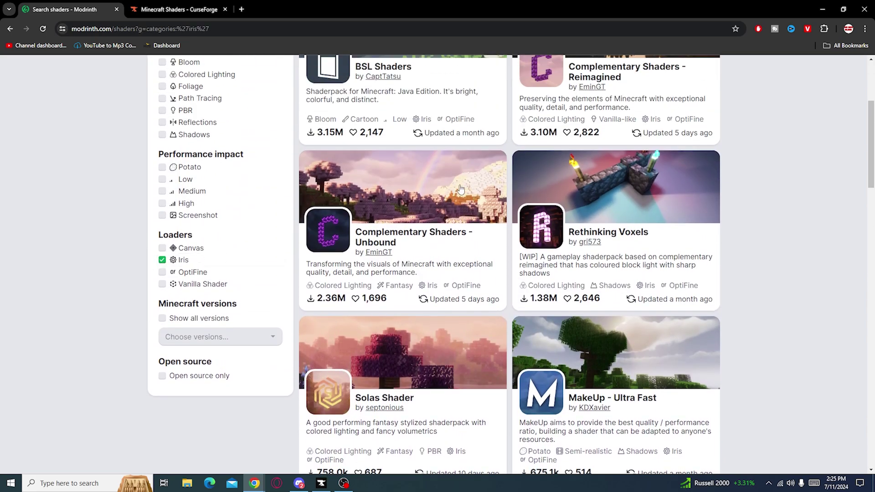
{"action": "scroll", "coordinate": [711, 187], "scroll_direction": "up", "scroll_amount": 3}
{"action": "scroll", "coordinate": [656, 200], "scroll_direction": "down", "scroll_amount": 10}
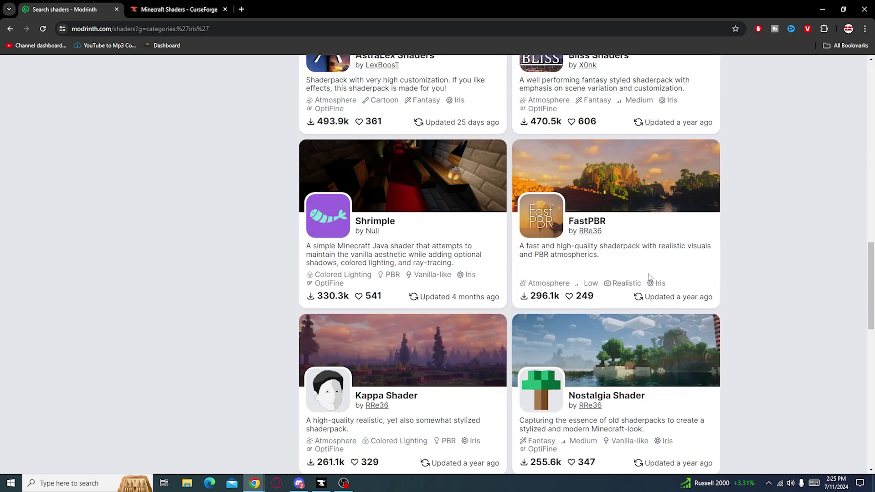
Download FastPBR v1.1 from its Modrinth project page and check the downloaded zip.
{"action": "left_click", "coordinate": [655, 206]}
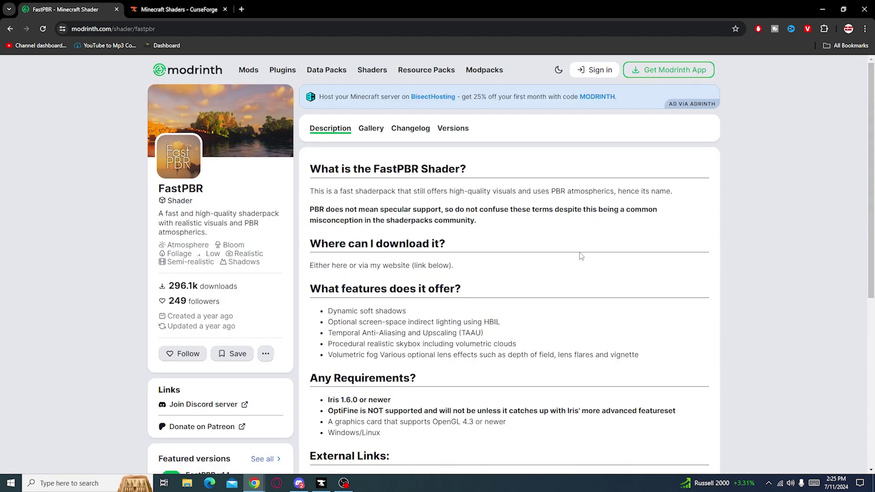
{"action": "scroll", "coordinate": [593, 192], "scroll_direction": "down", "scroll_amount": 5}
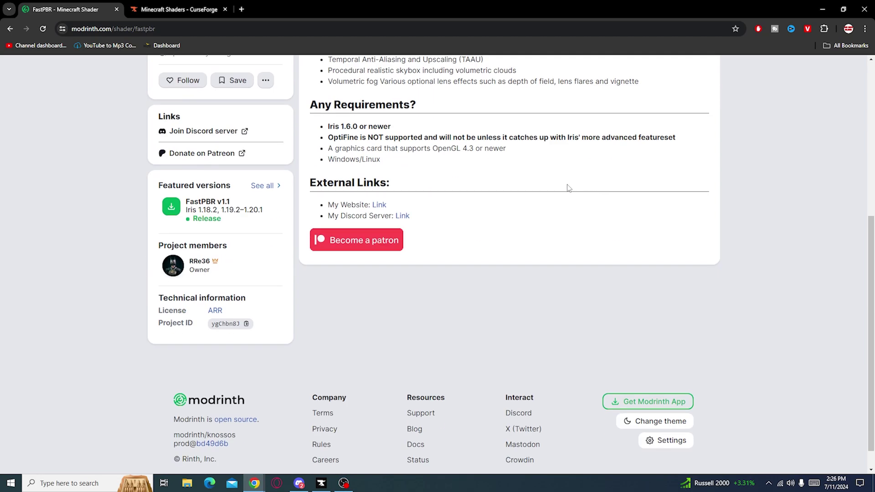
{"action": "scroll", "coordinate": [587, 245], "scroll_direction": "up", "scroll_amount": 3}
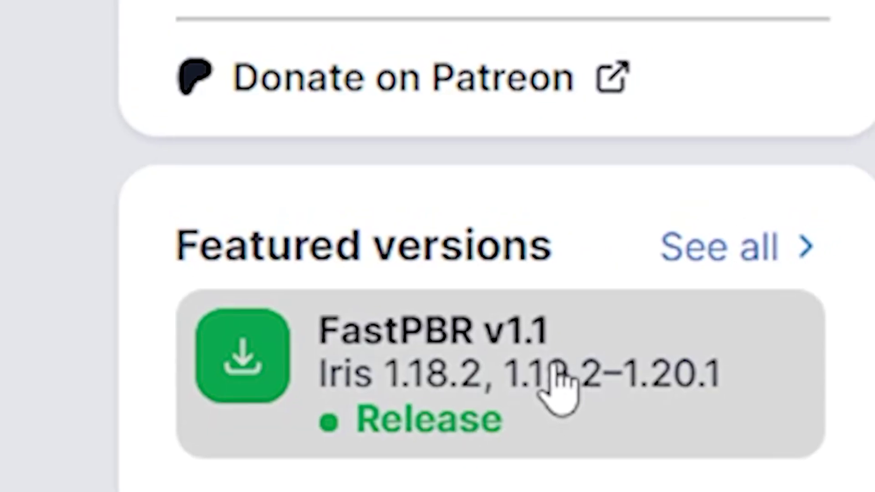
{"action": "left_click", "coordinate": [244, 388]}
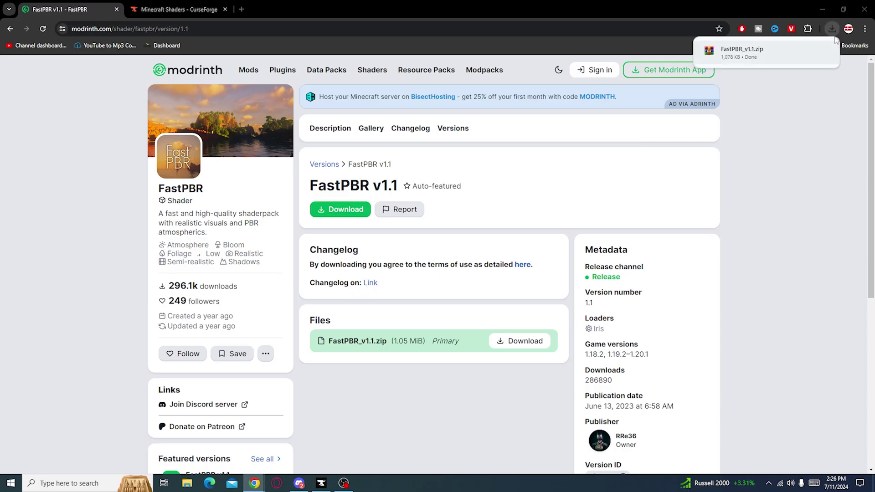
{"action": "left_click", "coordinate": [747, 51]}
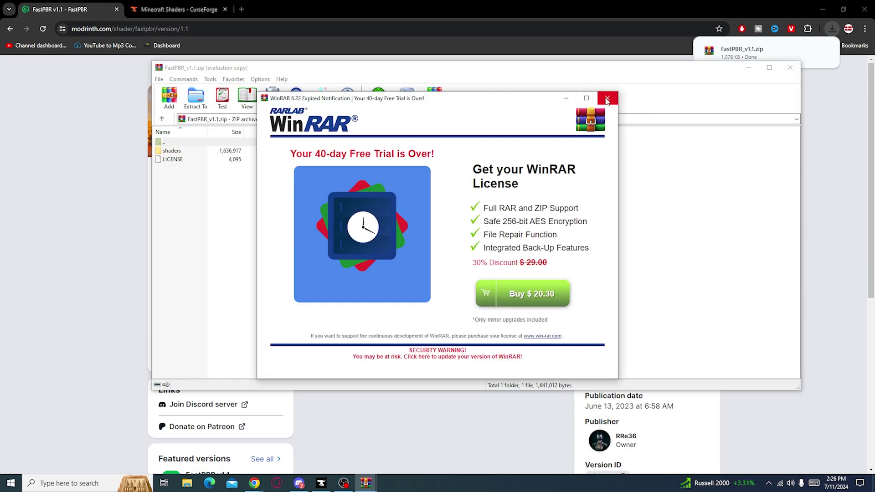
{"action": "left_click", "coordinate": [607, 98]}
{"action": "left_click", "coordinate": [791, 68]}
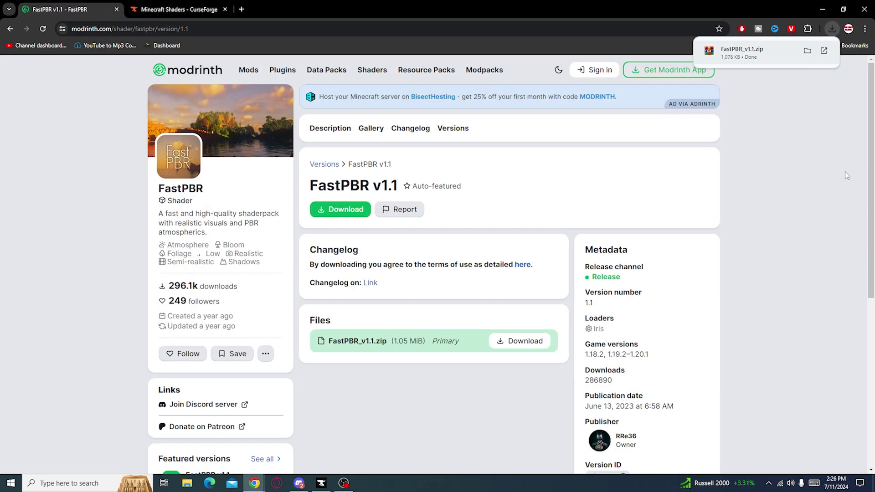
Back in CurseForge's test profile, move FastPBR_v1.1.zip into shaderpacks and close the folders.
{"action": "left_click", "coordinate": [825, 9]}
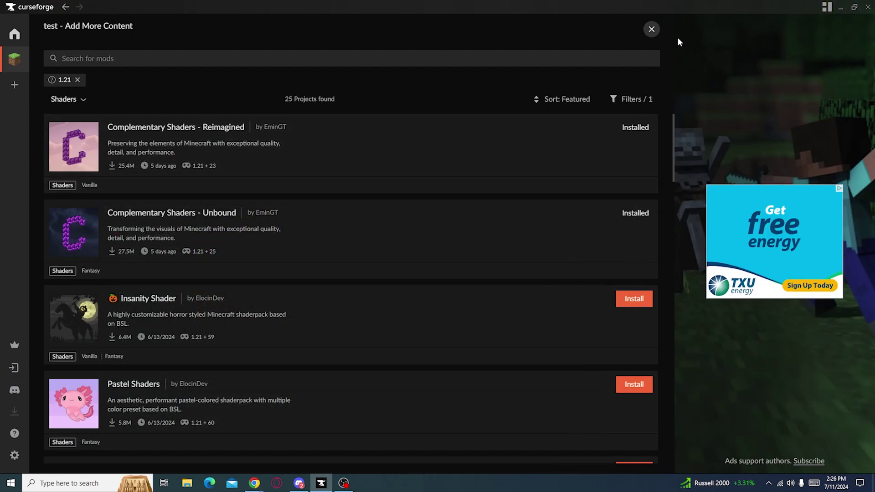
{"action": "left_click", "coordinate": [652, 29]}
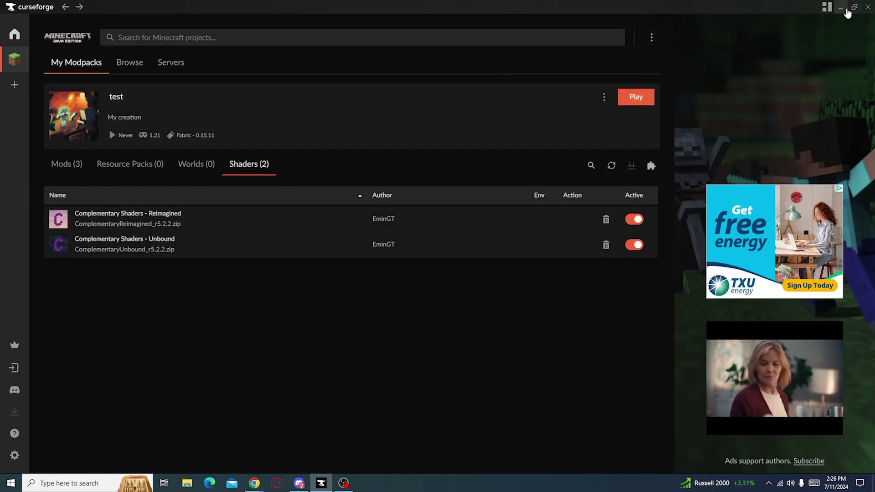
{"action": "key", "text": "alt+Tab"}
{"action": "left_click", "coordinate": [479, 56]}
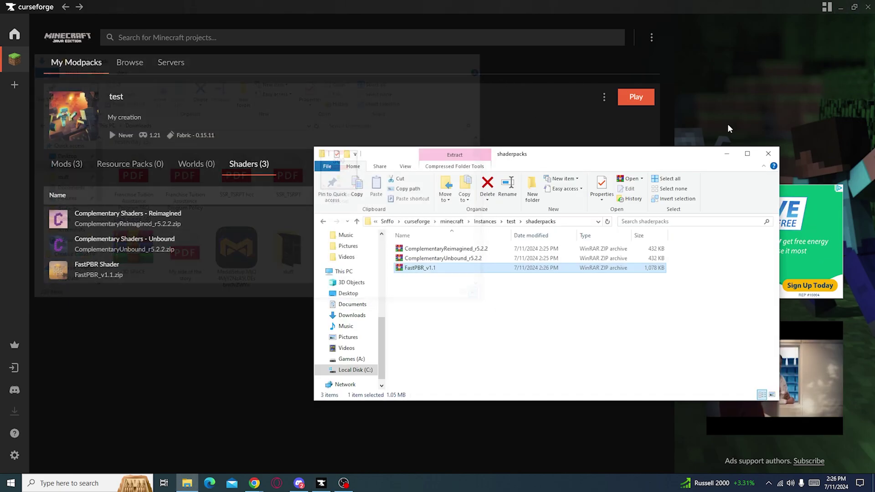
{"action": "left_click", "coordinate": [768, 154]}
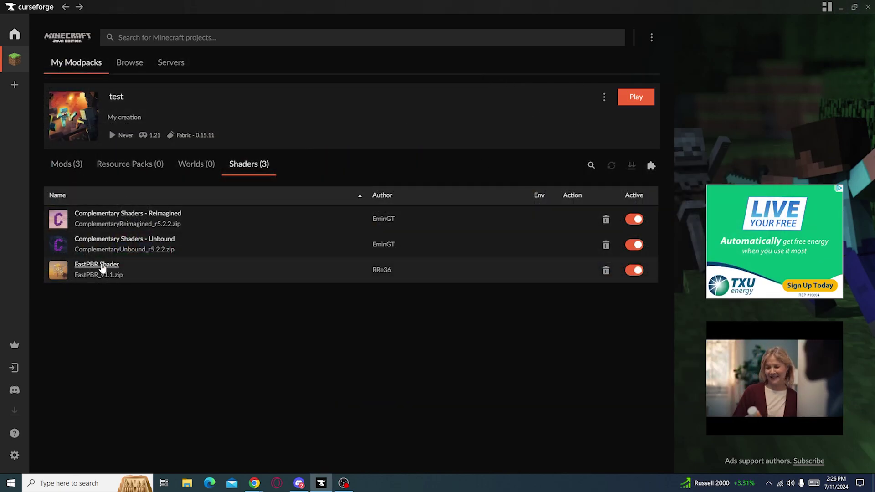
Launch the test profile's Minecraft from its Mods tab, accept the welcome prompt, then minimize the game.
{"action": "left_click", "coordinate": [56, 171]}
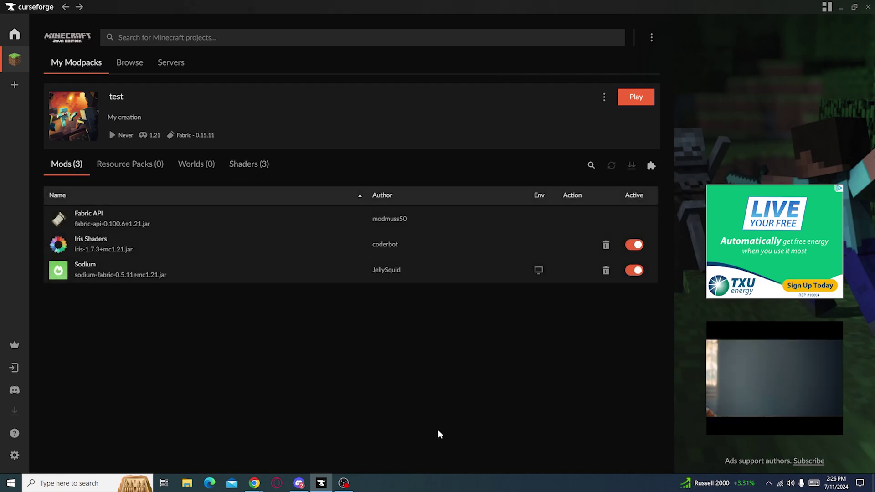
{"action": "left_click", "coordinate": [644, 102]}
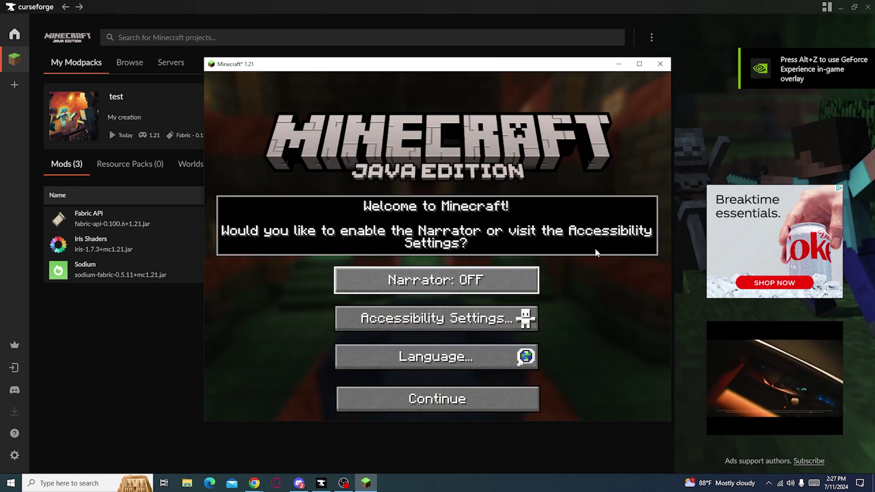
{"action": "left_click", "coordinate": [501, 395]}
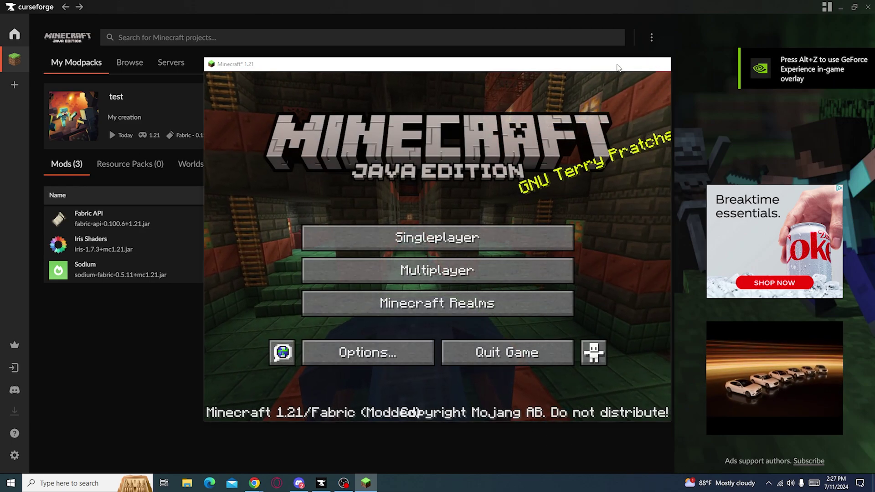
{"action": "left_click", "coordinate": [618, 63]}
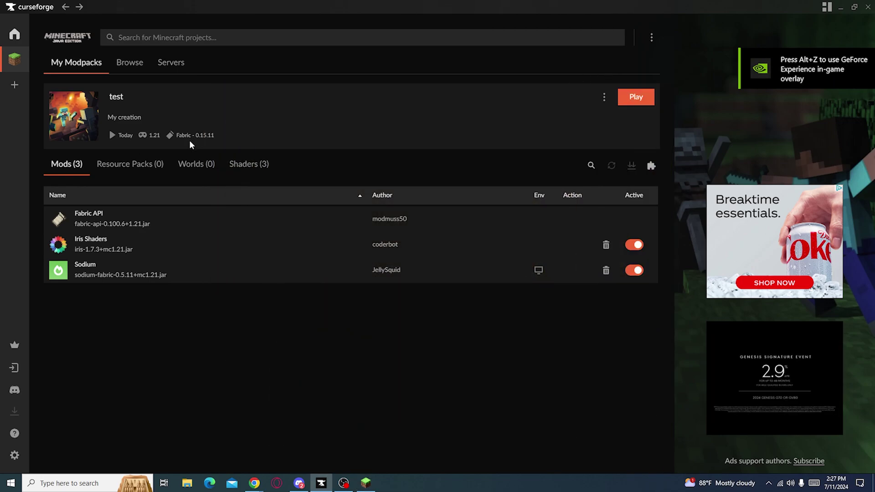
View Iris Shaders' page and versions list, then reopen it via My Modpacks > test.
{"action": "left_click", "coordinate": [99, 240]}
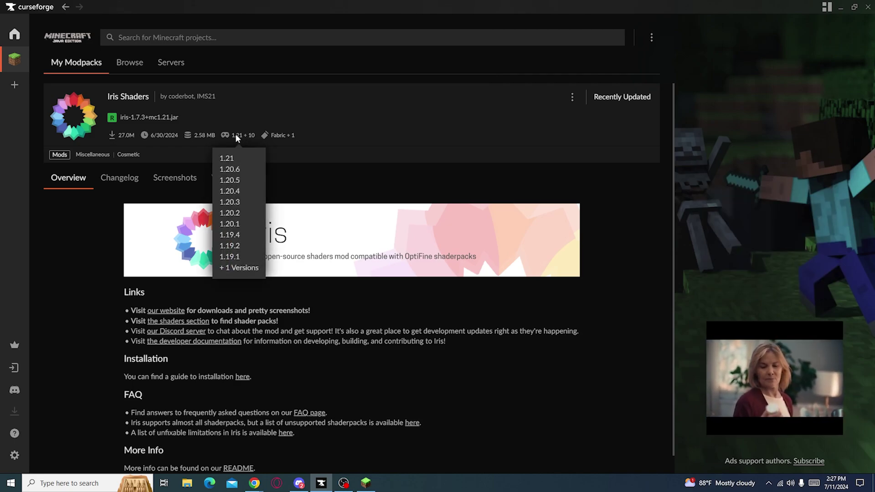
{"action": "left_click", "coordinate": [218, 180]}
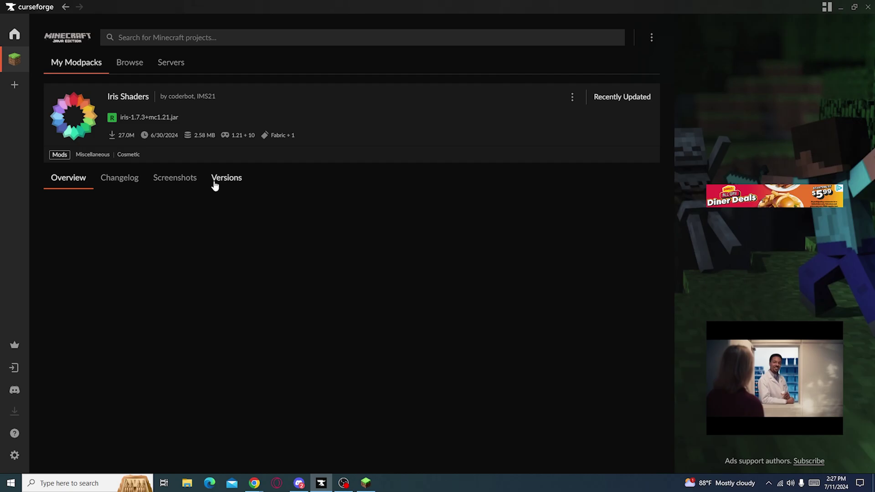
{"action": "left_click", "coordinate": [95, 71]}
{"action": "left_click", "coordinate": [78, 162]}
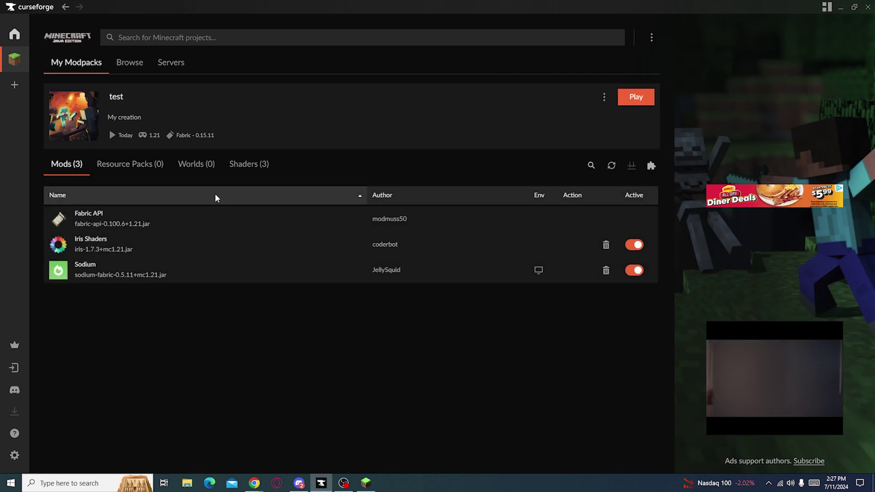
{"action": "left_click", "coordinate": [91, 239]}
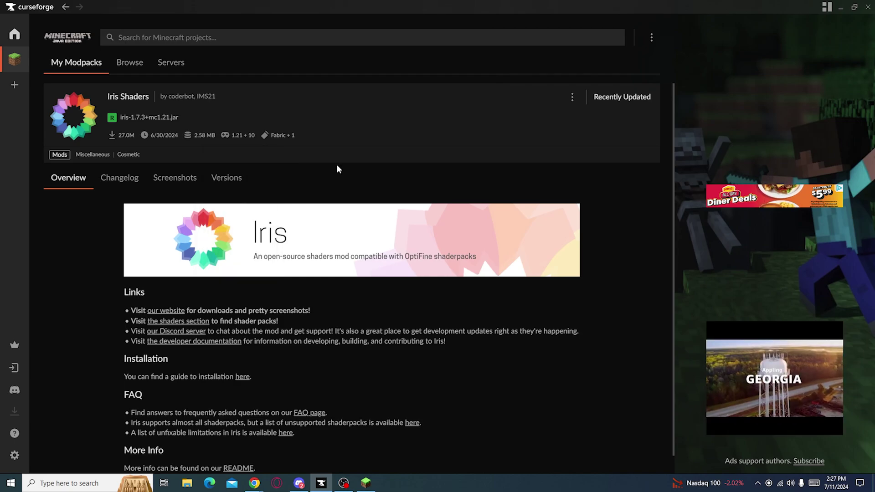
Create a new Survival world after glancing at its world generation settings.
{"action": "key", "text": "alt+Left"}
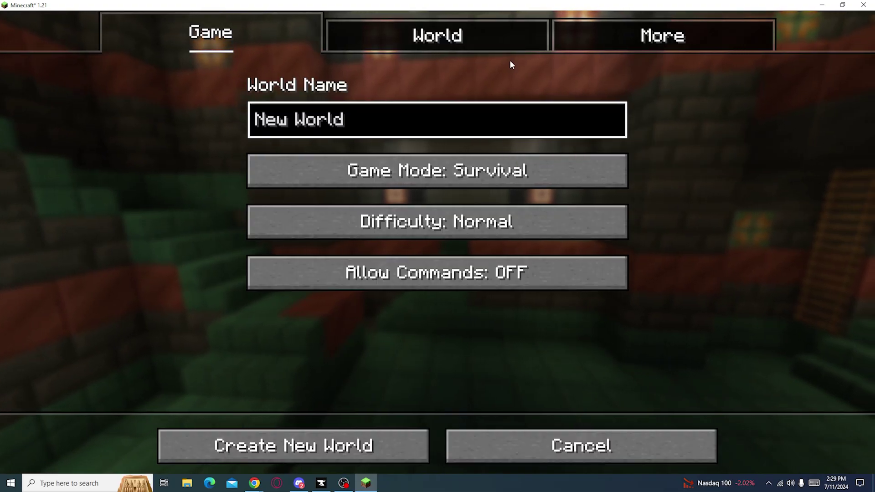
{"action": "left_click", "coordinate": [348, 37]}
{"action": "left_click", "coordinate": [319, 36]}
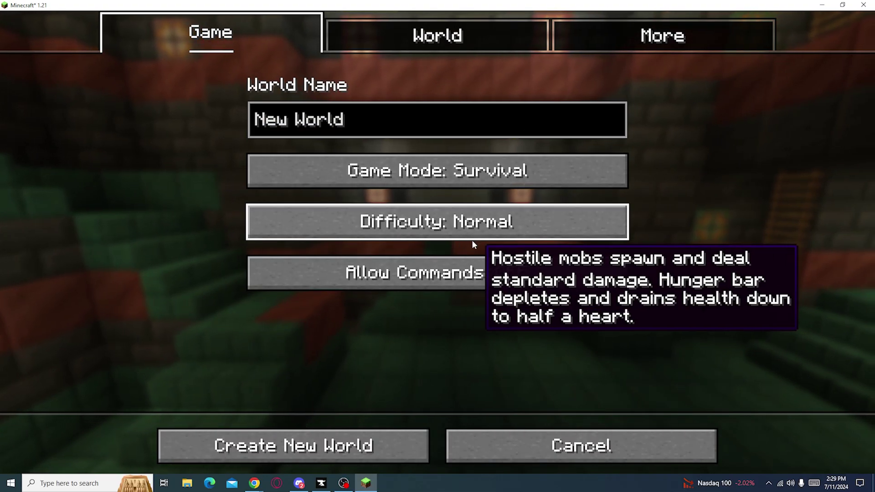
{"action": "left_click", "coordinate": [353, 447]}
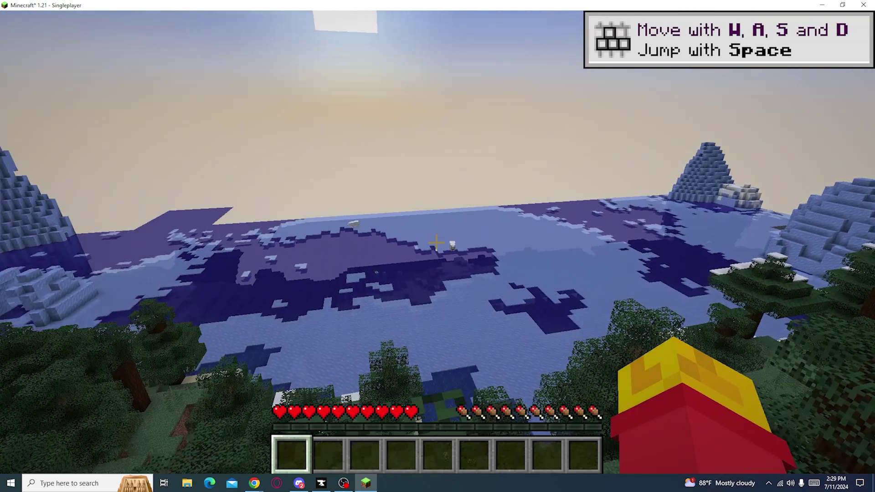
Move around the world briefly, then pause and open the Options screen.
{"action": "key", "text": "e"}
{"action": "key", "text": "e"}
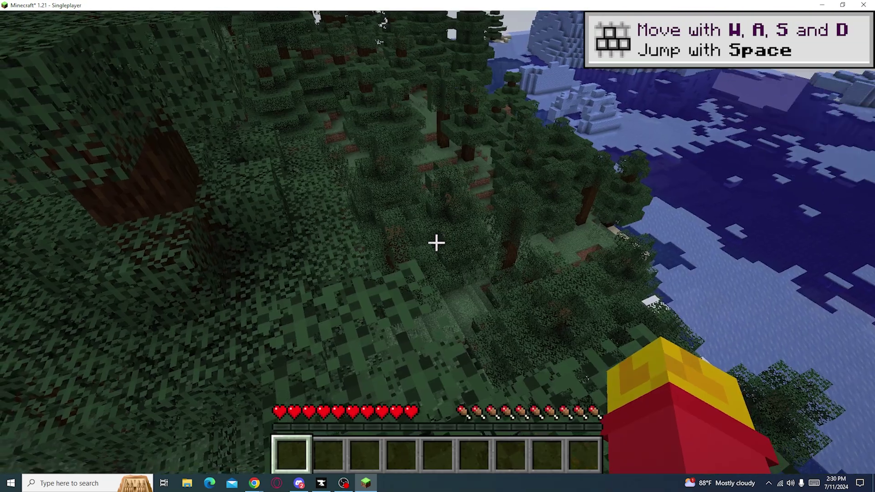
{"action": "key", "text": "w"}
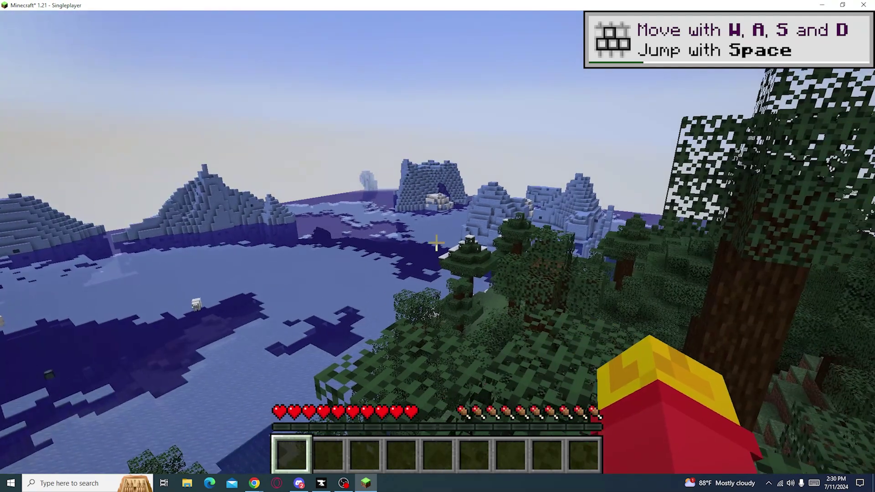
{"action": "key", "text": "Escape"}
{"action": "left_click", "coordinate": [314, 289]}
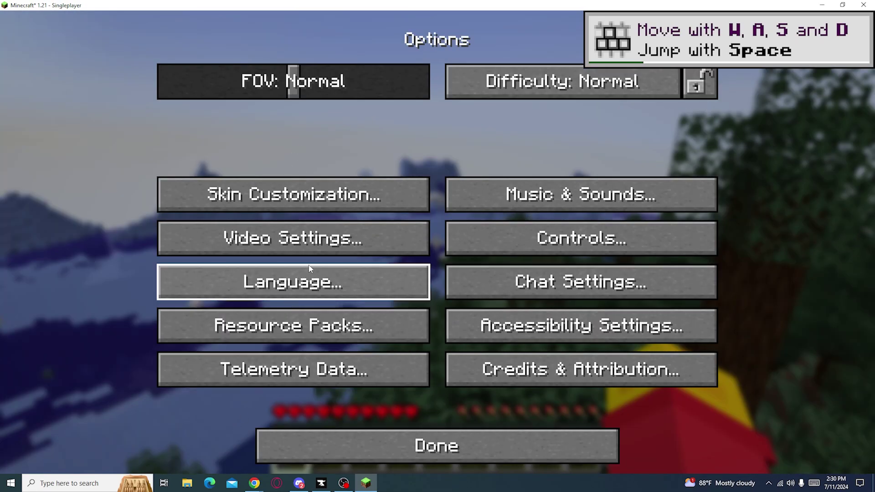
Go to Video Settings > Shader Packs and select ComplementaryUnbound_r5.2.2.zip.
{"action": "left_click", "coordinate": [364, 246]}
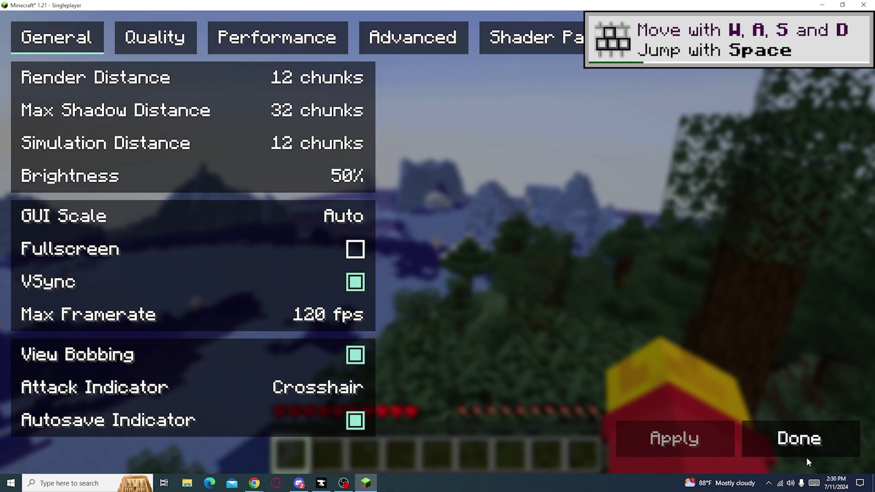
{"action": "key", "text": "Escape"}
{"action": "key", "text": "Escape"}
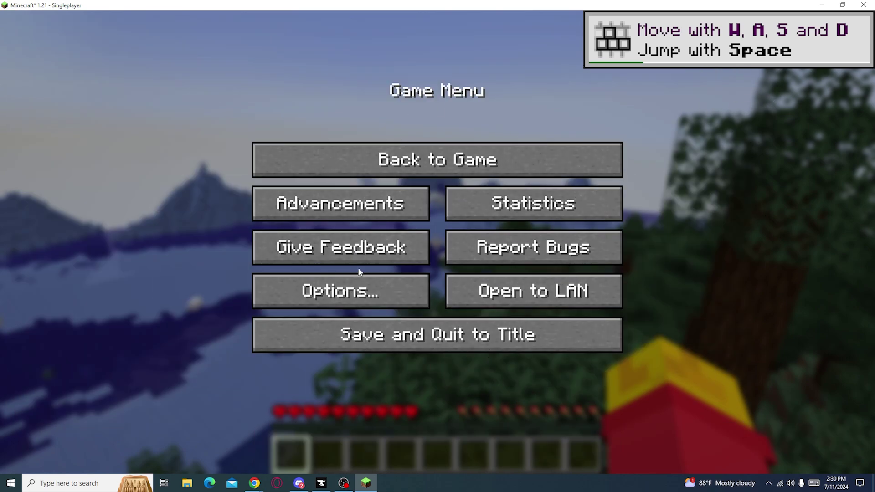
{"action": "left_click", "coordinate": [358, 279]}
{"action": "left_click", "coordinate": [300, 247]}
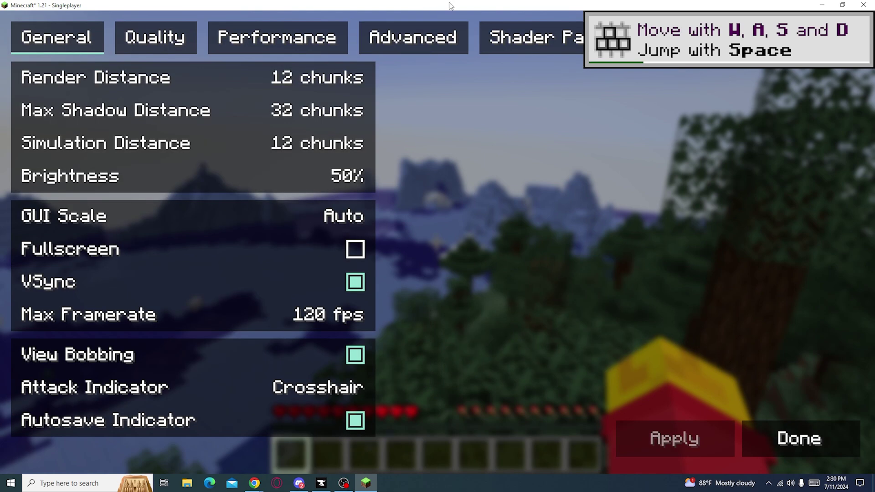
{"action": "left_click", "coordinate": [555, 41]}
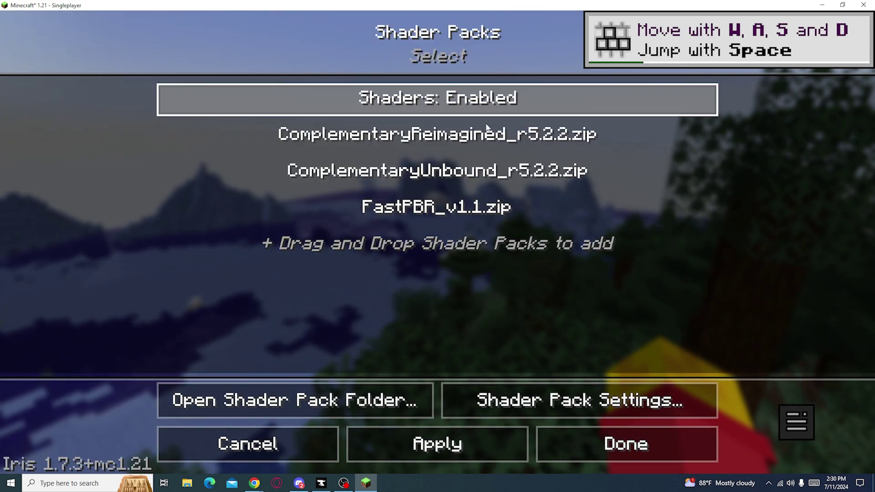
{"action": "left_click", "coordinate": [674, 431]}
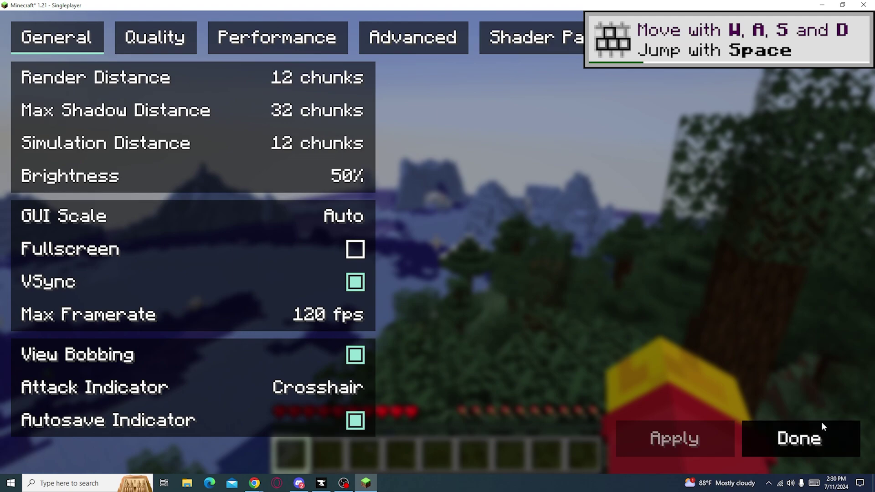
{"action": "left_click", "coordinate": [515, 46]}
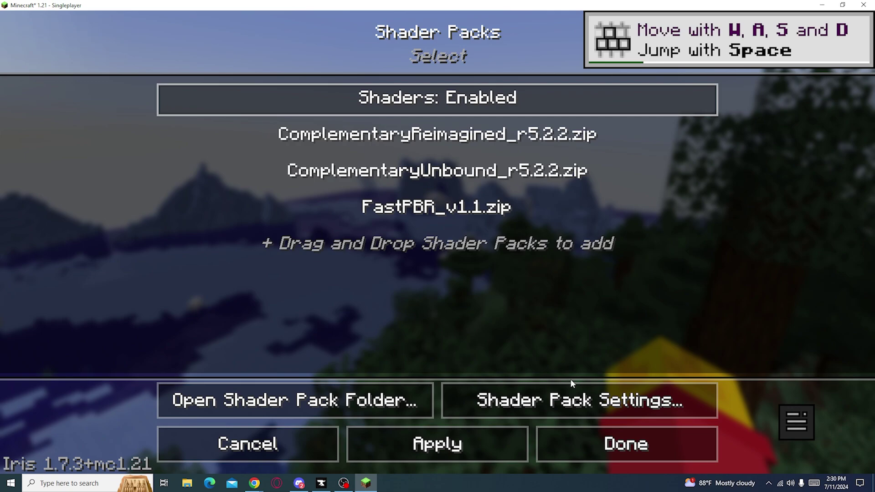
{"action": "left_click", "coordinate": [553, 182]}
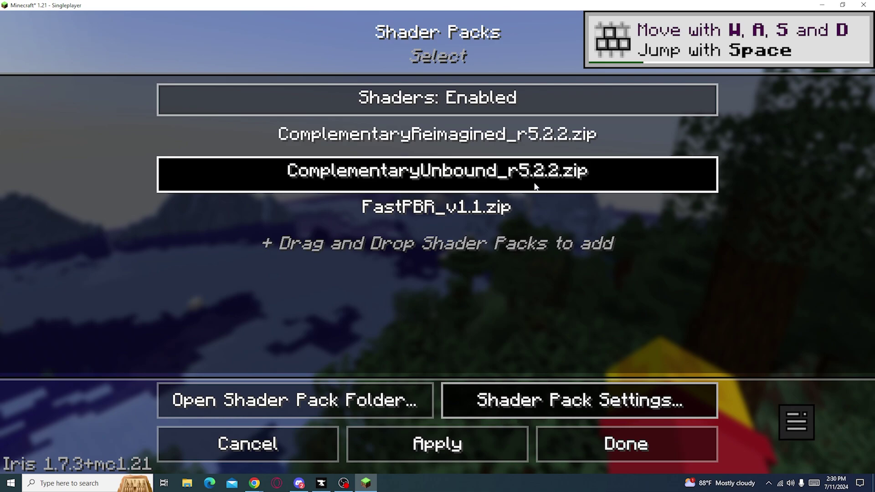
Browse ComplementaryUnbound's shader settings, including its Camera options.
{"action": "key", "text": "Return"}
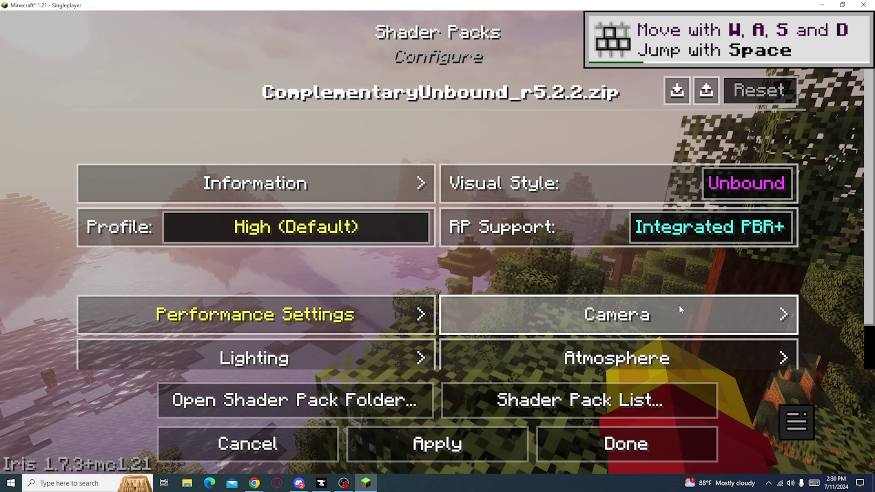
{"action": "scroll", "coordinate": [447, 255], "scroll_direction": "down", "scroll_amount": 3}
{"action": "scroll", "coordinate": [275, 325], "scroll_direction": "up", "scroll_amount": 2}
{"action": "scroll", "coordinate": [274, 324], "scroll_direction": "down", "scroll_amount": 3}
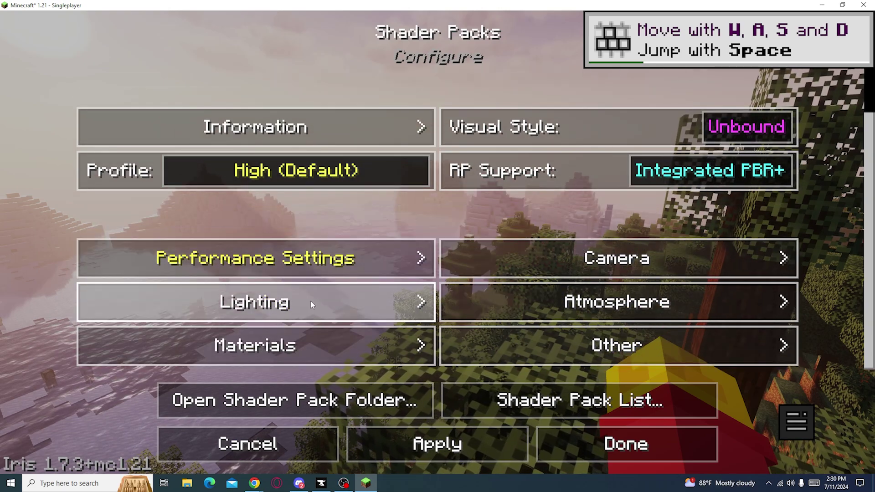
{"action": "scroll", "coordinate": [310, 300], "scroll_direction": "up", "scroll_amount": 3}
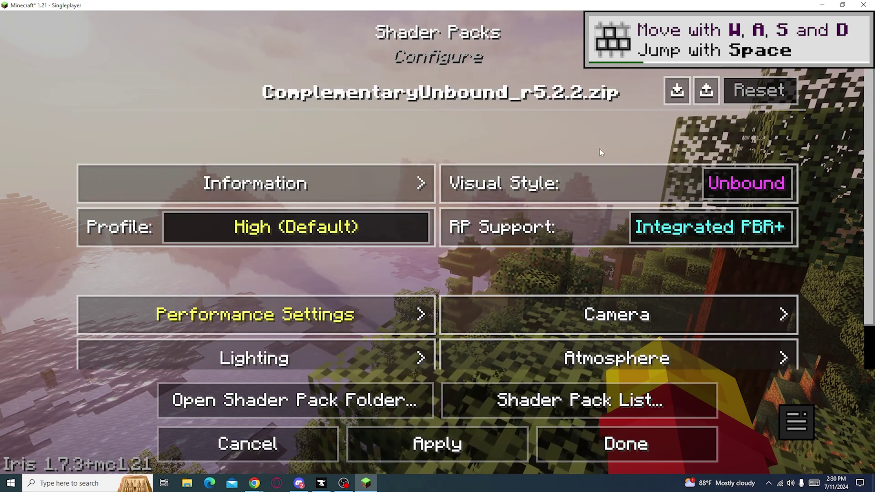
{"action": "scroll", "coordinate": [703, 247], "scroll_direction": "down", "scroll_amount": 2}
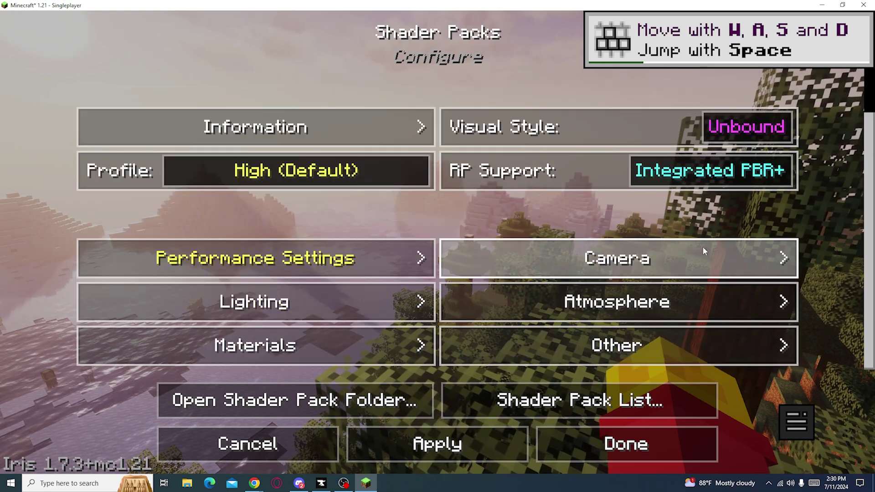
{"action": "left_click", "coordinate": [665, 256]}
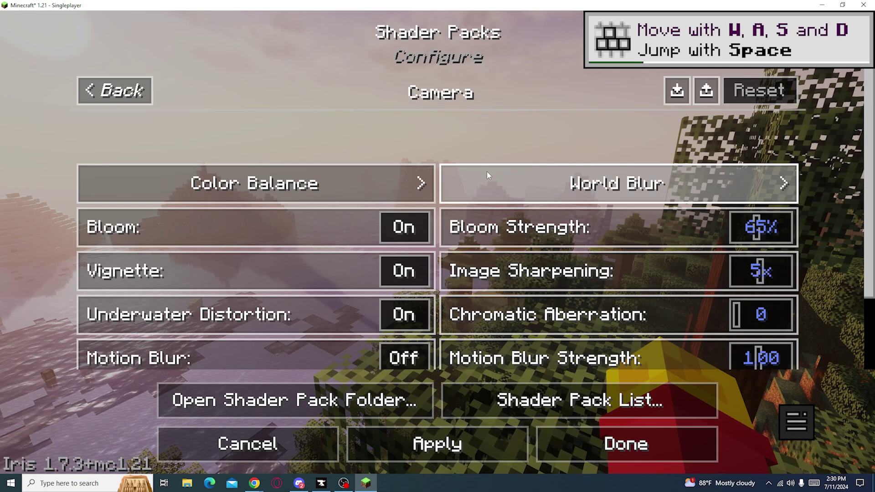
{"action": "scroll", "coordinate": [598, 205], "scroll_direction": "down", "scroll_amount": 3}
Close the shader settings and pick FastPBR_v1.1.zip in the shader pack list.
{"action": "left_click", "coordinate": [628, 430]}
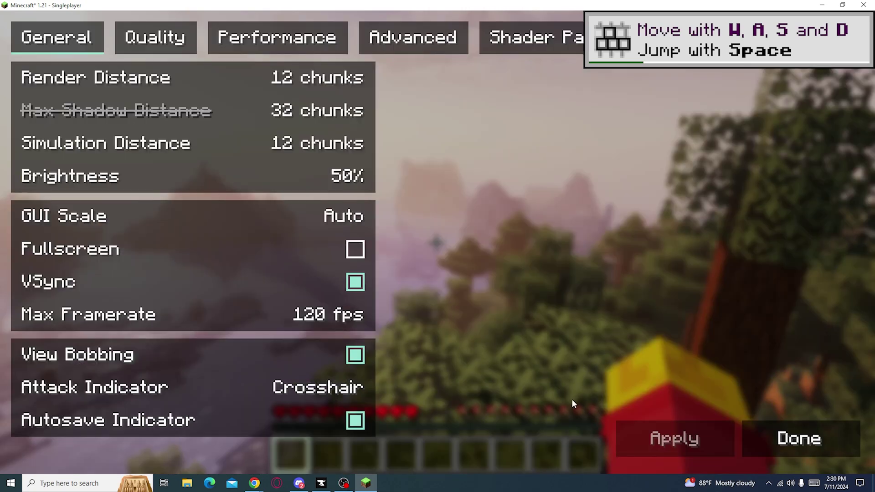
{"action": "left_click", "coordinate": [559, 39]}
{"action": "left_click", "coordinate": [531, 224]}
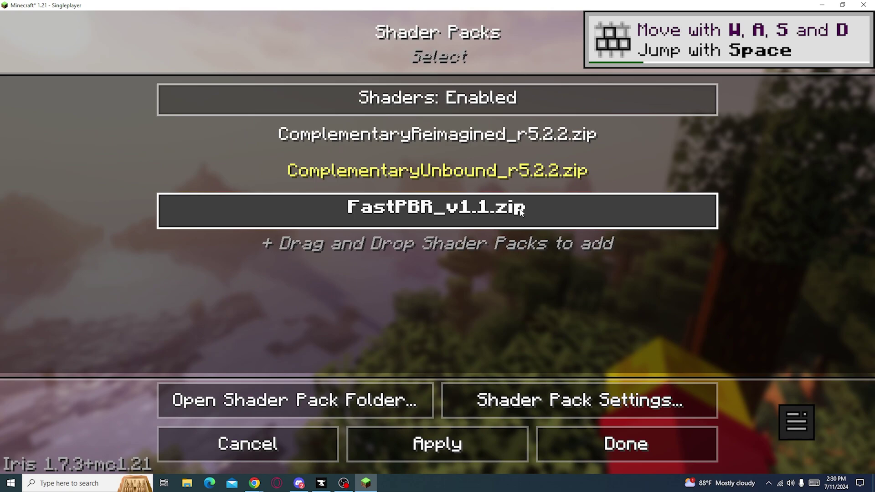
Review FastPBR_v1.1.zip's Post Processing options, then its Lighting options.
{"action": "left_click", "coordinate": [618, 398]}
{"action": "scroll", "coordinate": [458, 269], "scroll_direction": "down", "scroll_amount": 5}
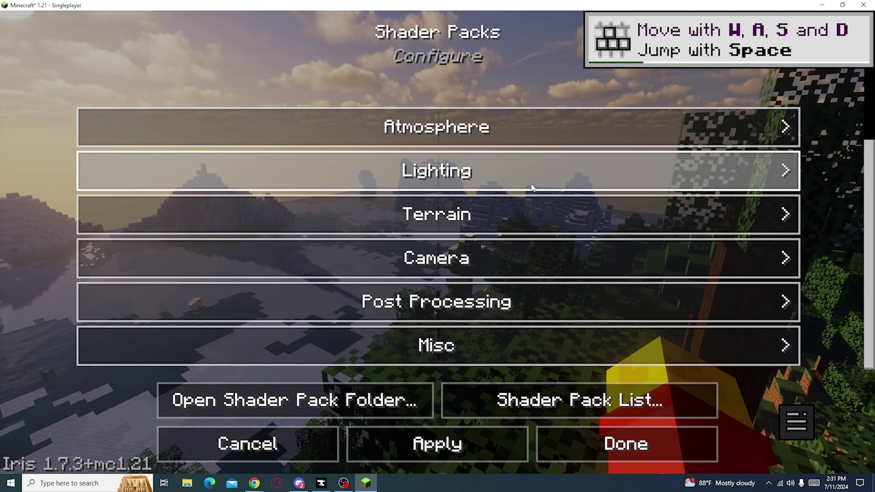
{"action": "left_click", "coordinate": [502, 300]}
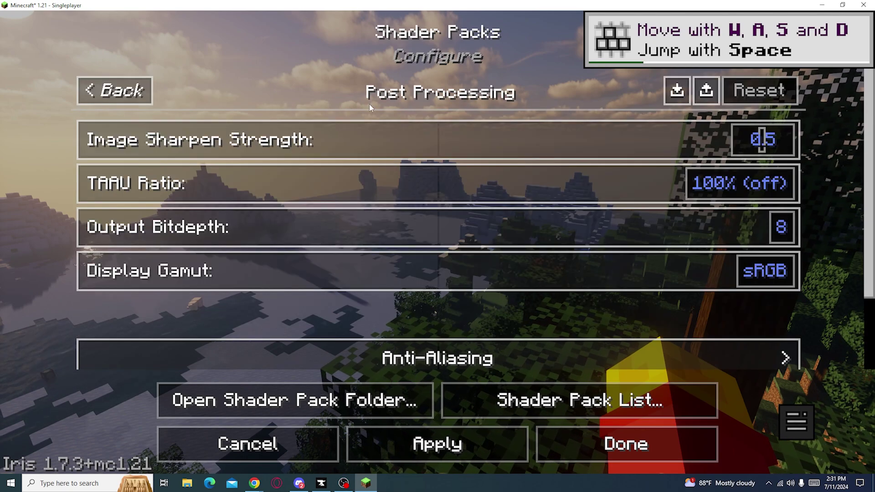
{"action": "left_click", "coordinate": [111, 91]}
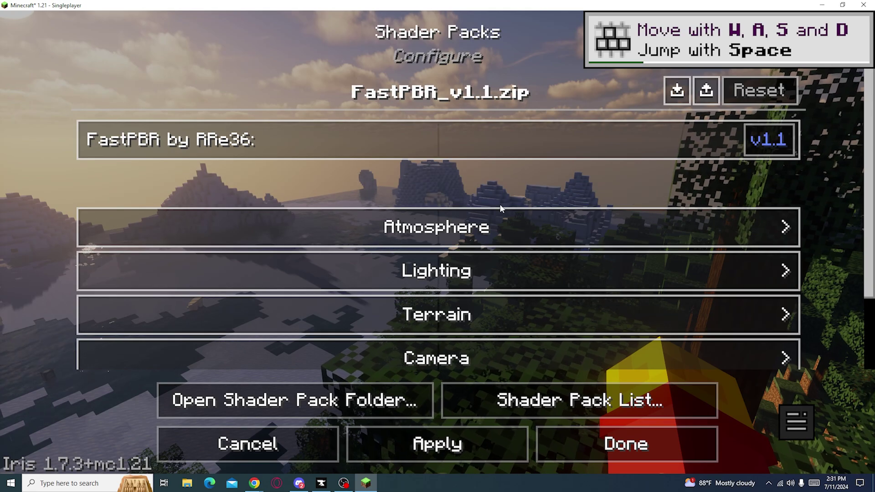
{"action": "left_click", "coordinate": [490, 267]}
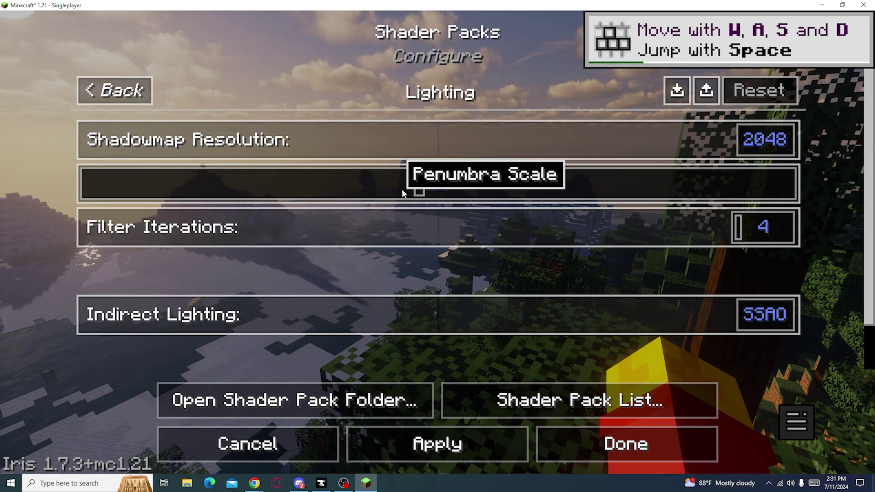
Switch Graphics quality from Fancy to Fast and back to Fancy.
{"action": "left_click", "coordinate": [626, 444]}
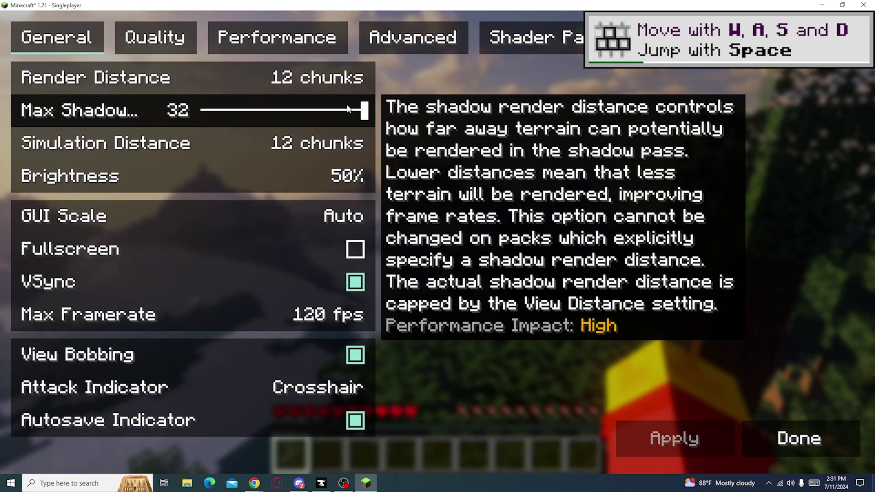
{"action": "left_click", "coordinate": [189, 32]}
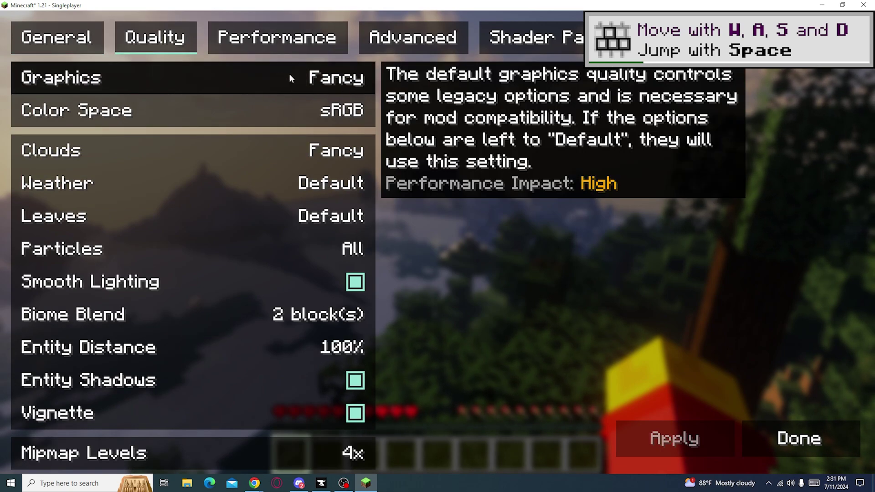
{"action": "left_click", "coordinate": [302, 78]}
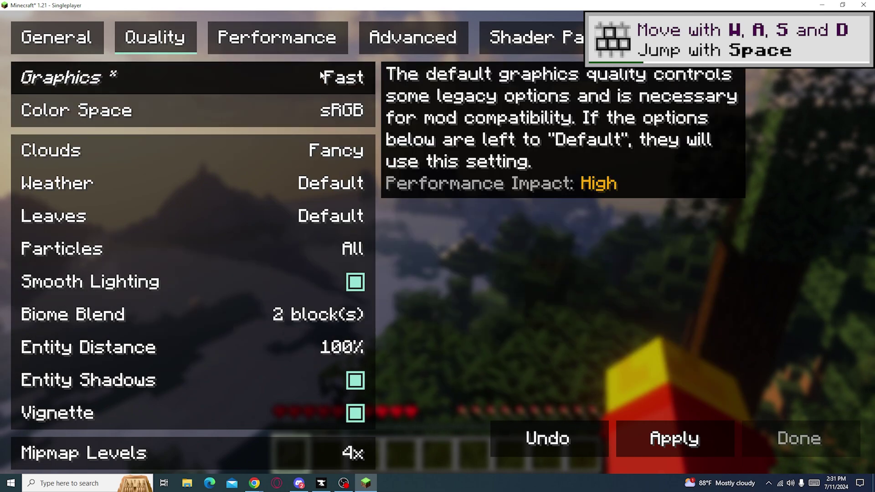
{"action": "left_click", "coordinate": [319, 78]}
Close the video settings and options menus and resume the world.
{"action": "left_click", "coordinate": [799, 439]}
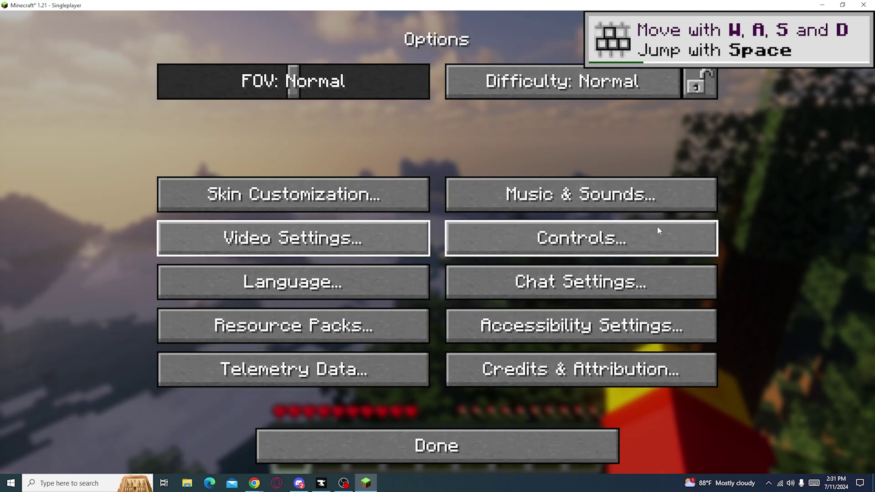
{"action": "left_click", "coordinate": [515, 445]}
{"action": "key", "text": "Escape"}
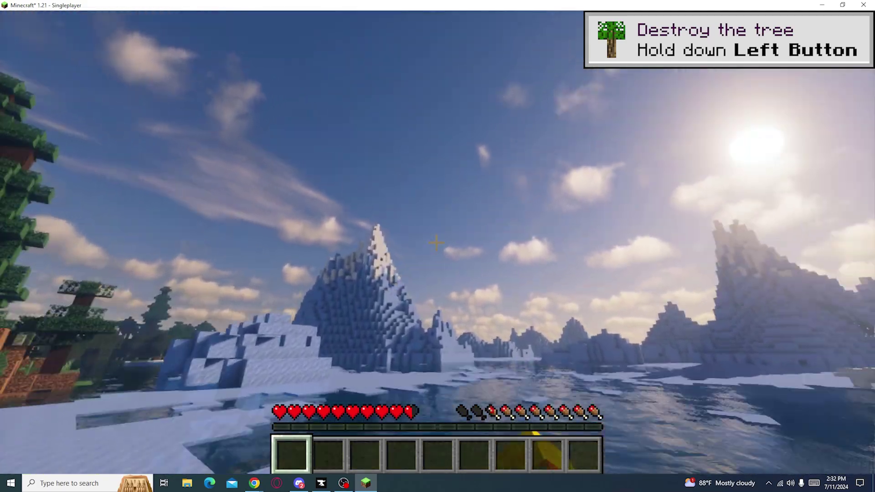
Walk forward across the ice toward the shader-lit snowy hills.
{"action": "key", "text": "w"}
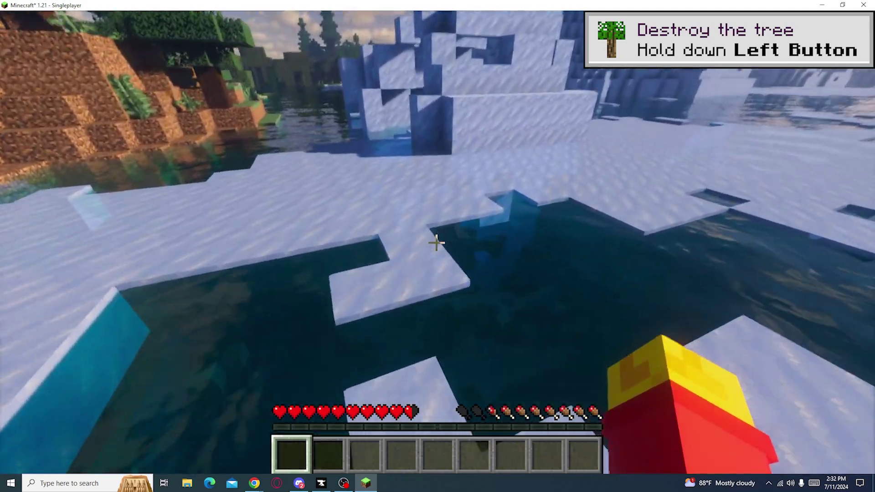